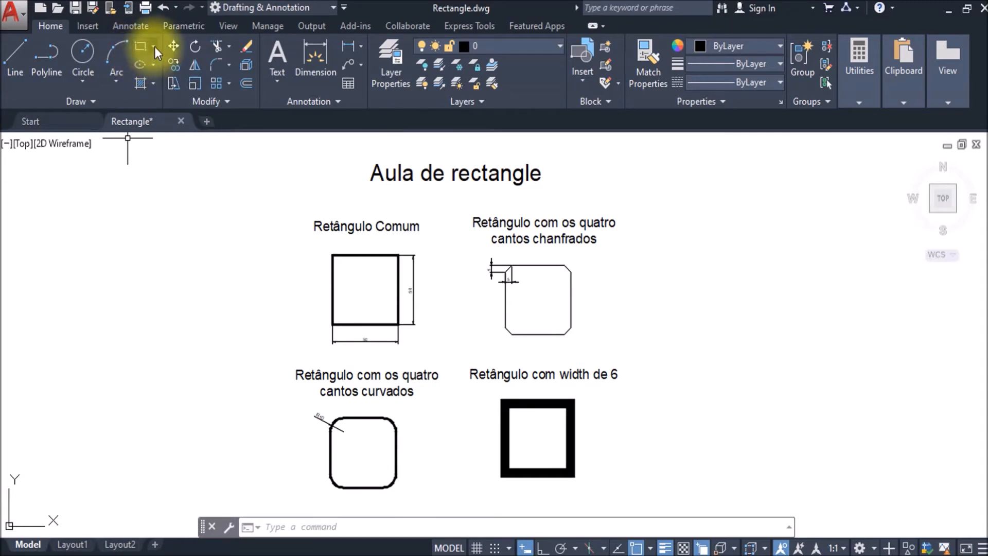
- Draw a 50 by 50 rectangle in the empty area beside the "Retângulo Comum" example
click(153, 46)
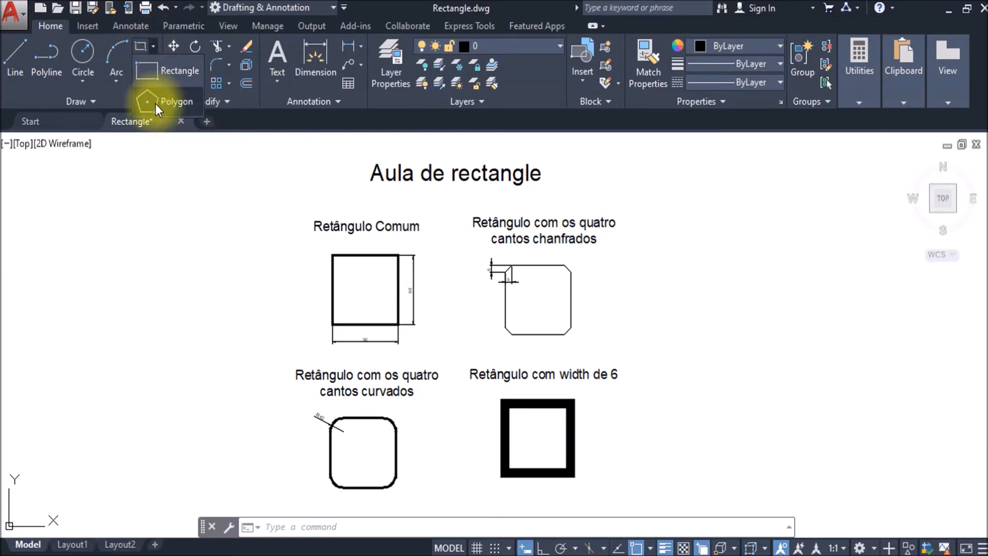
click(147, 221)
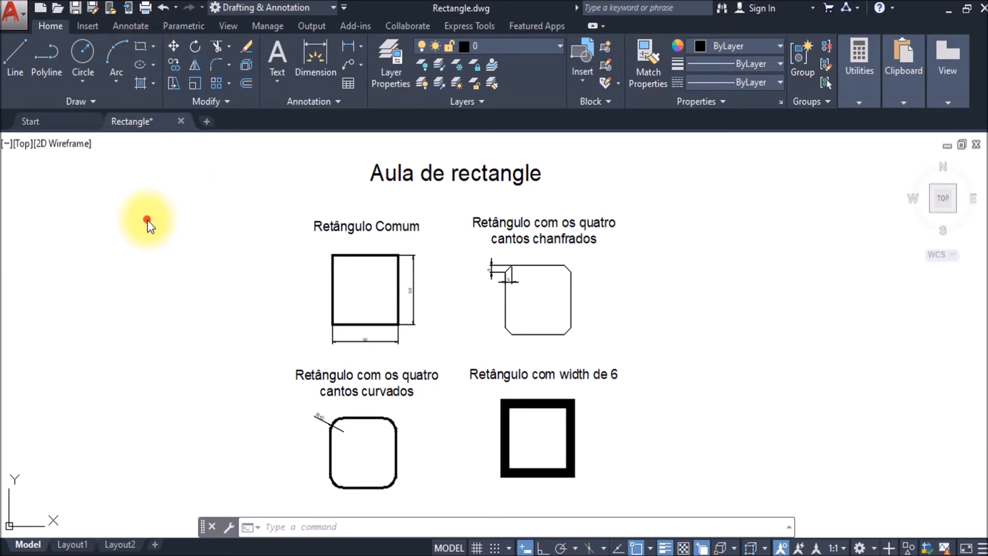
click(141, 45)
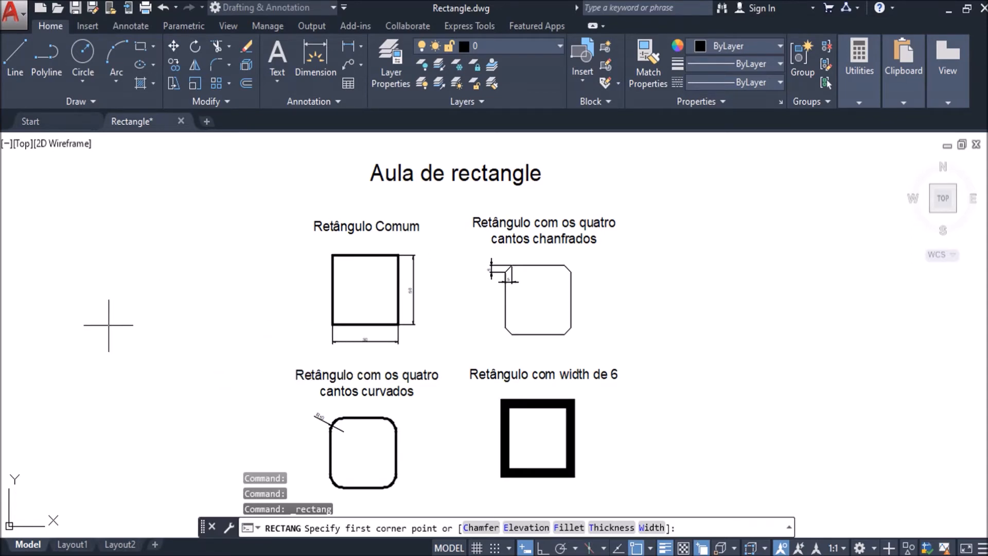
click(109, 325)
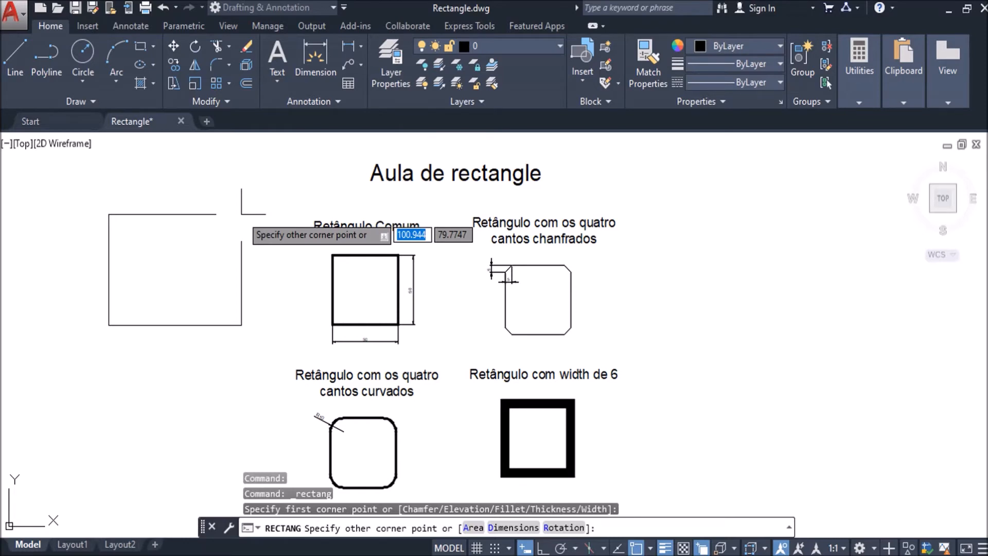
text(50)
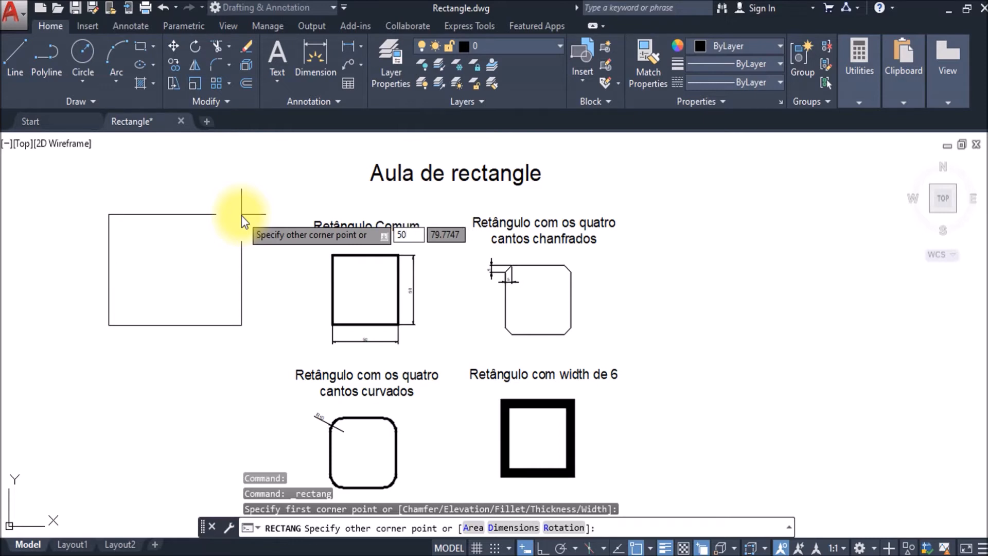
key(Tab)
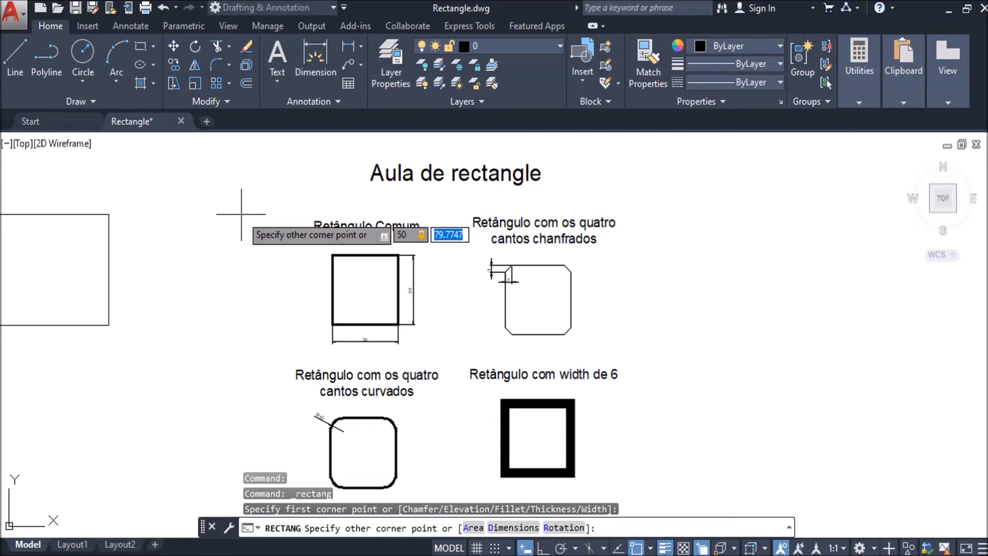
text(50)
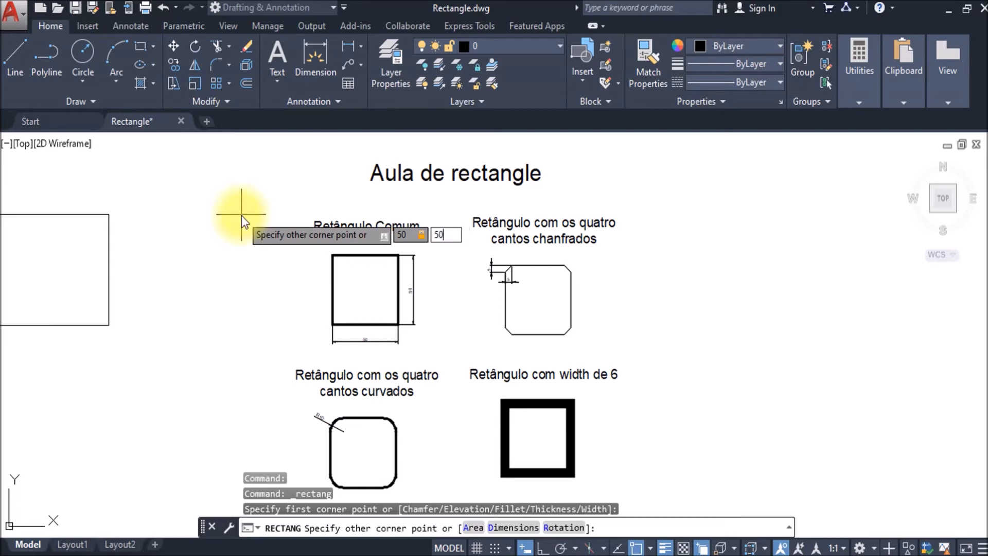
key(Return)
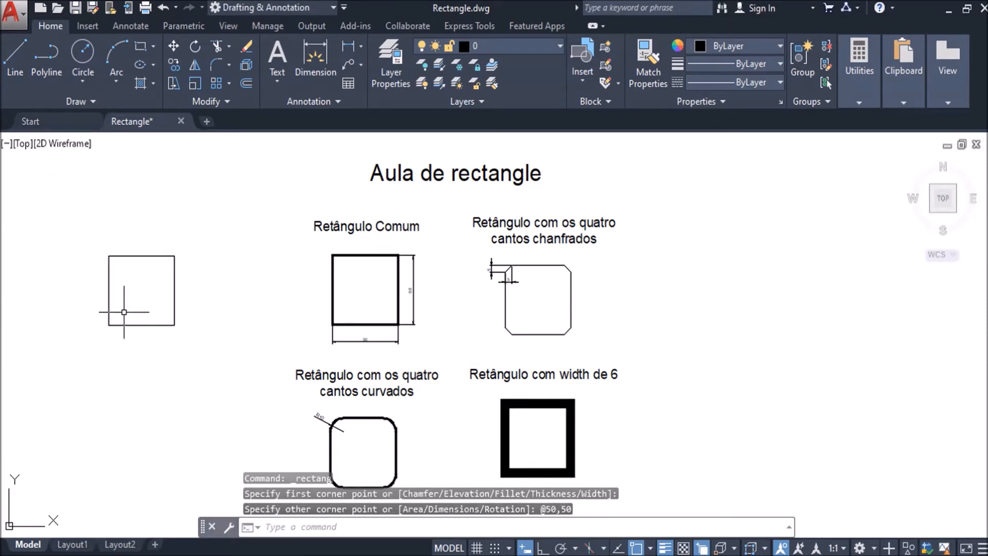
- Measure the bottom side and the right side of the new plain square with the DIST command
middle_drag(124, 312, 182, 332)
scroll(181, 329, up, 2)
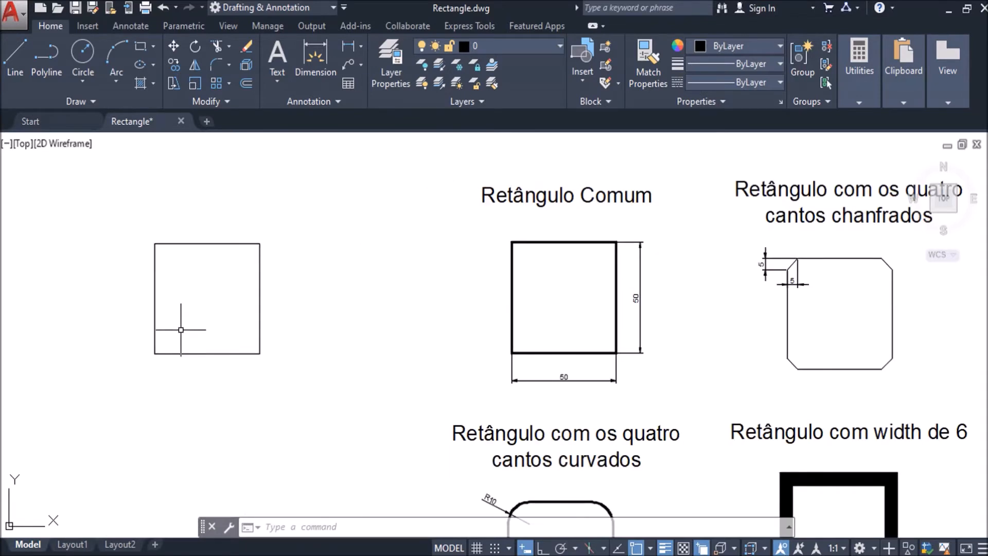
text(di)
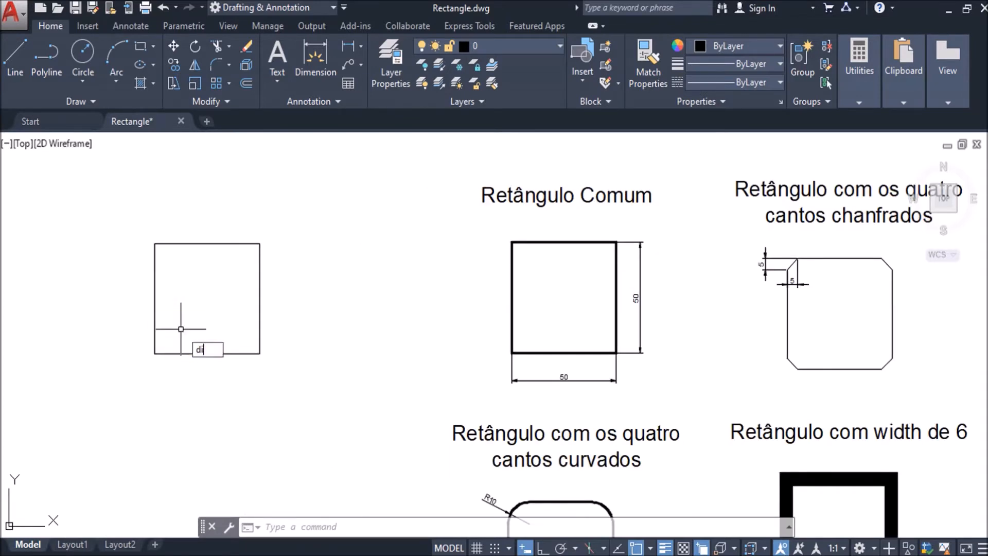
key(Return)
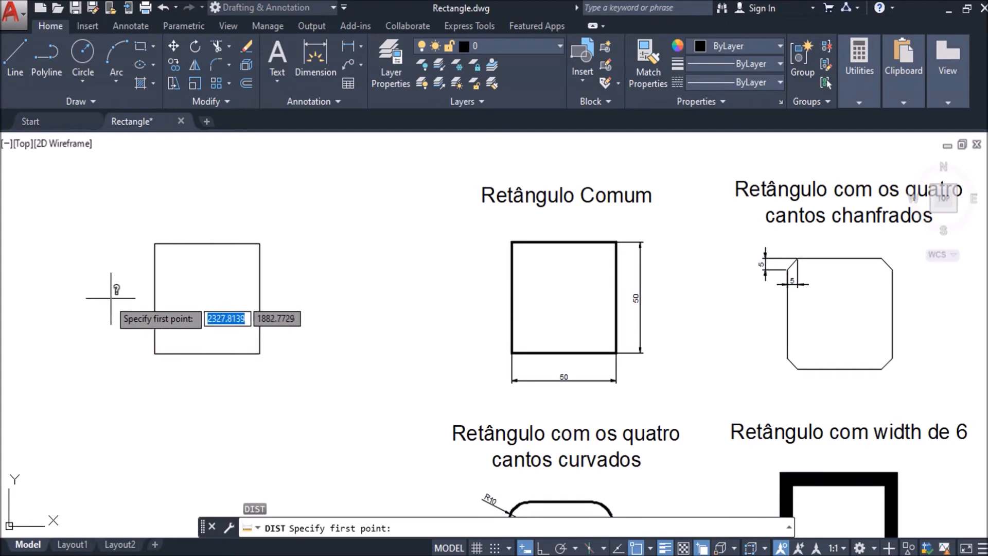
click(154, 354)
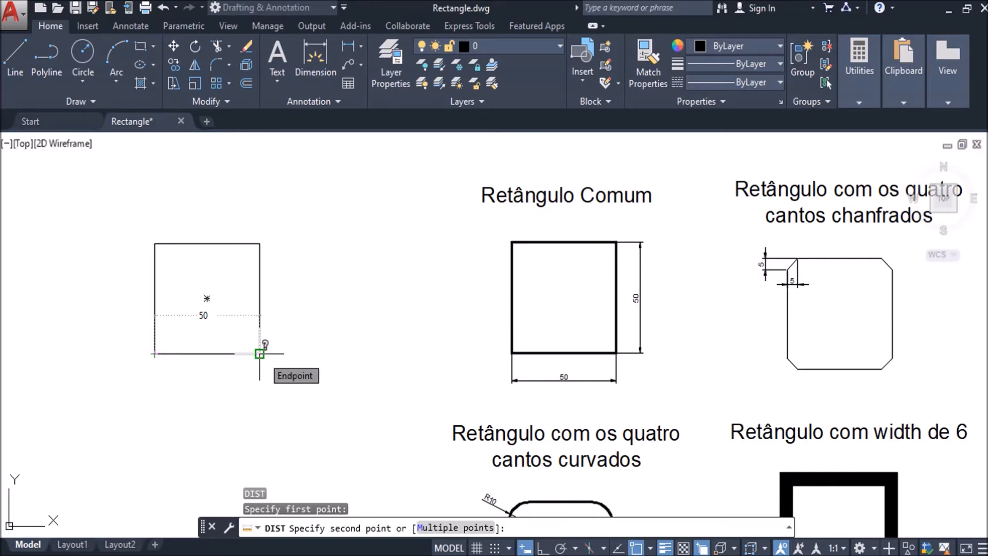
key(Escape)
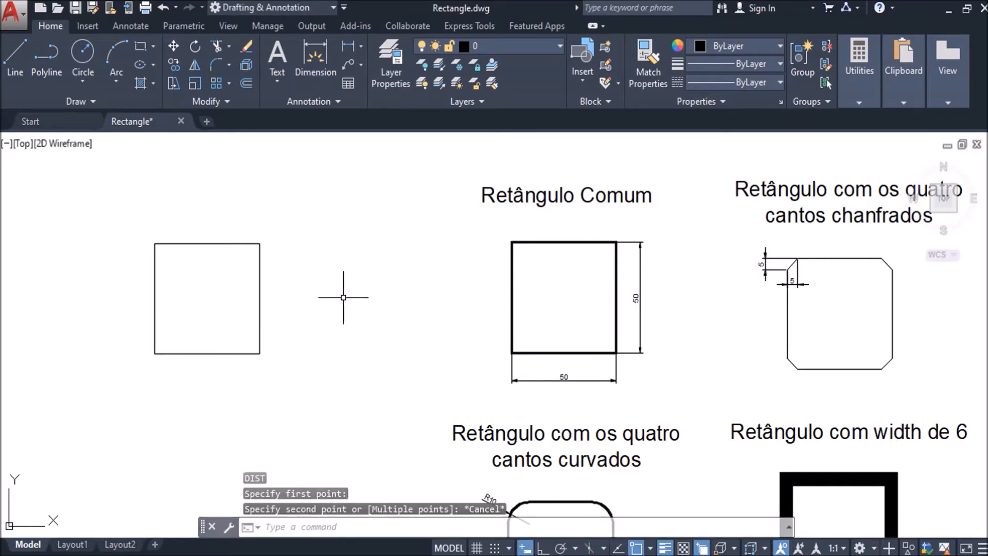
key(Return)
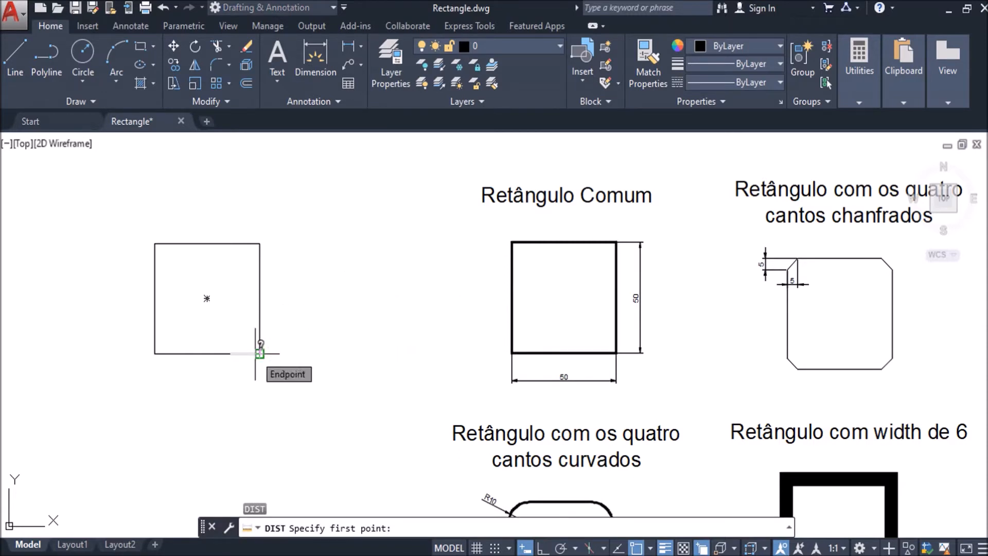
click(260, 354)
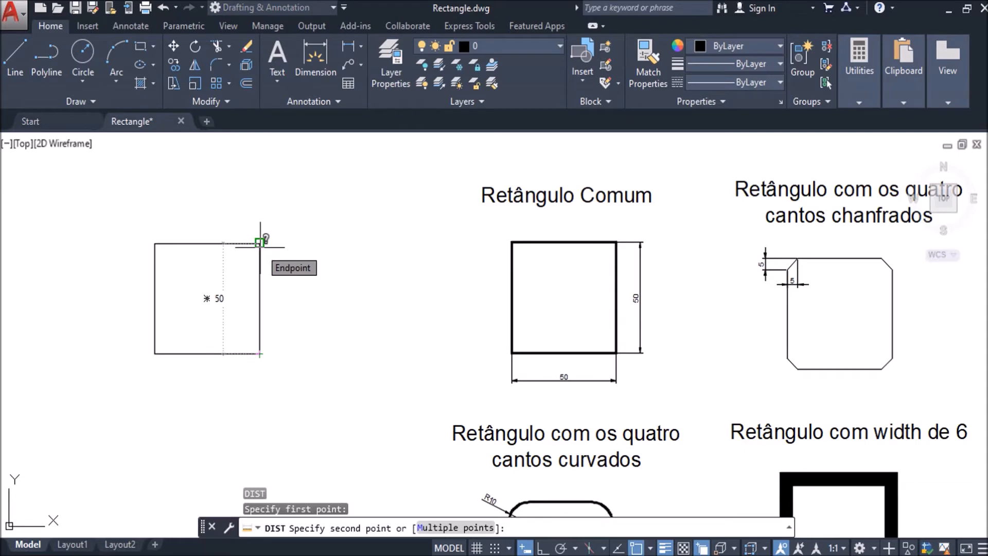
key(Escape)
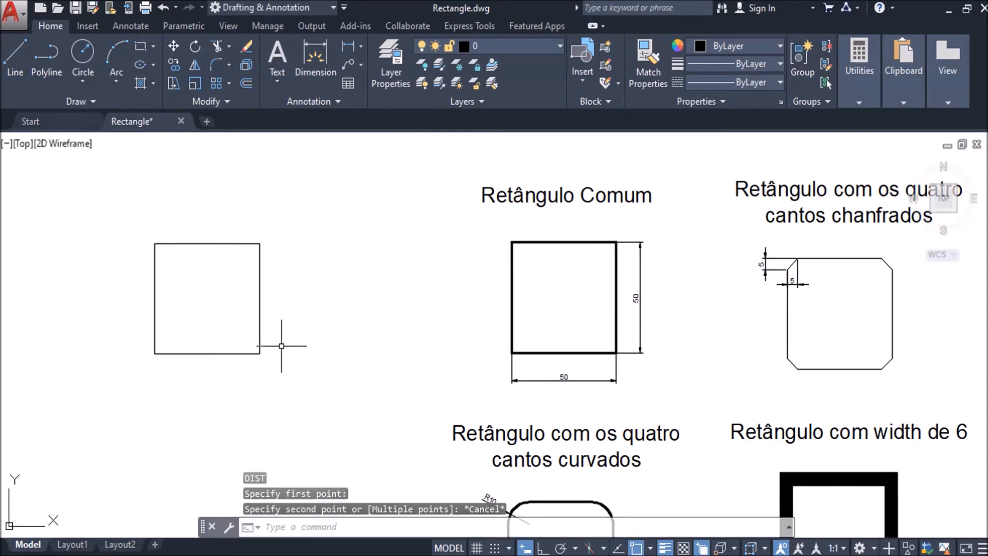
- Explode the new plain square into separate lines and check that one side can be selected alone
mouse_move(288, 344)
middle_down()
mouse_move(326, 314)
mouse_move(426, 298)
mouse_move(434, 319)
middle_up()
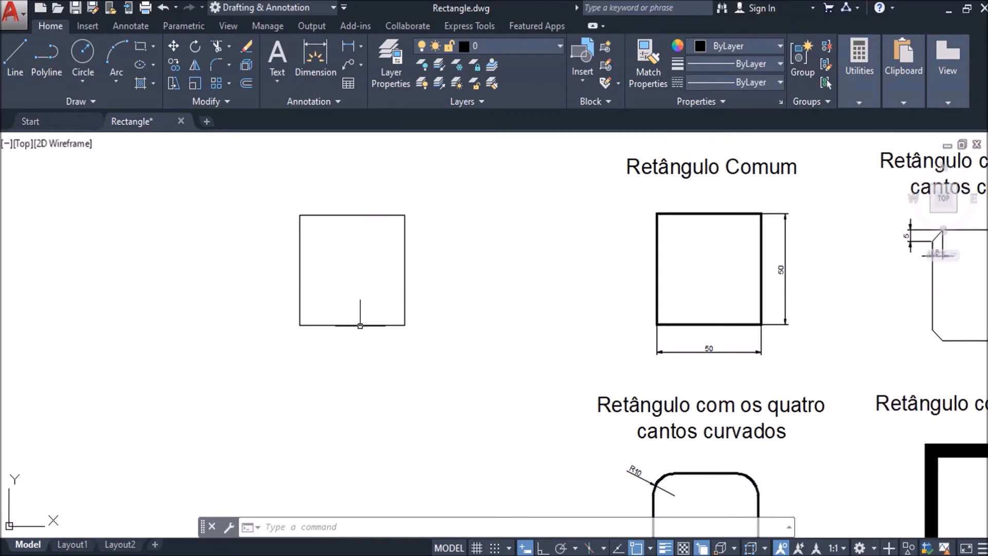
click(360, 325)
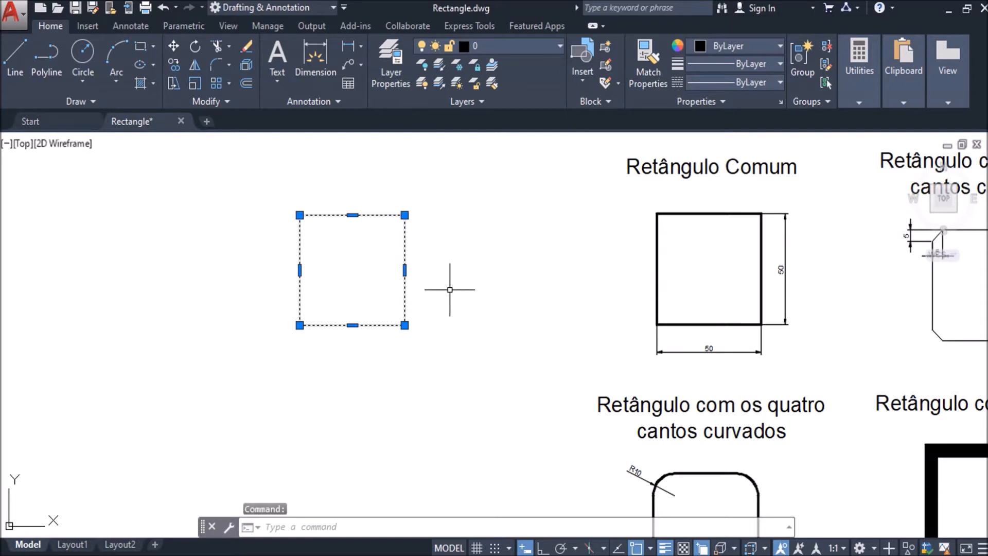
key(Escape)
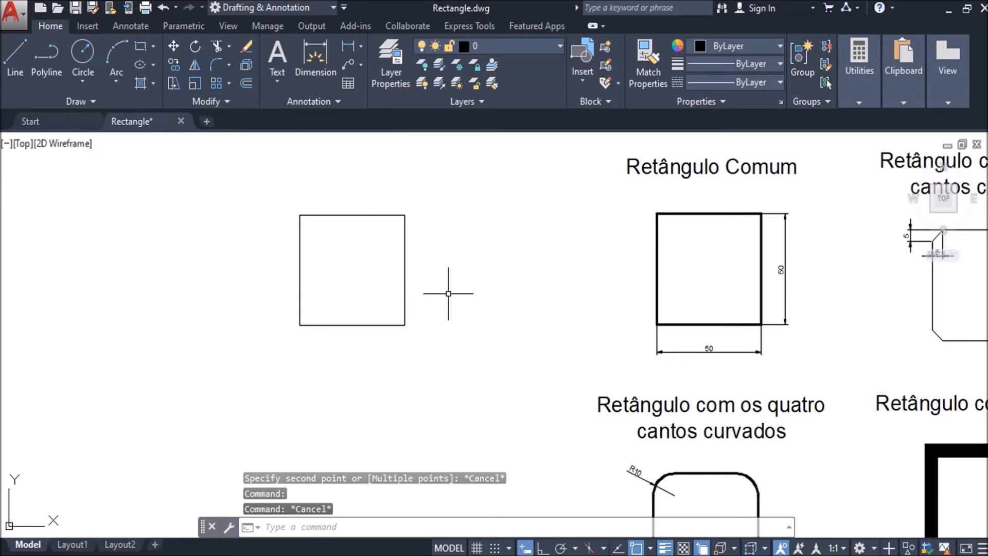
text(x)
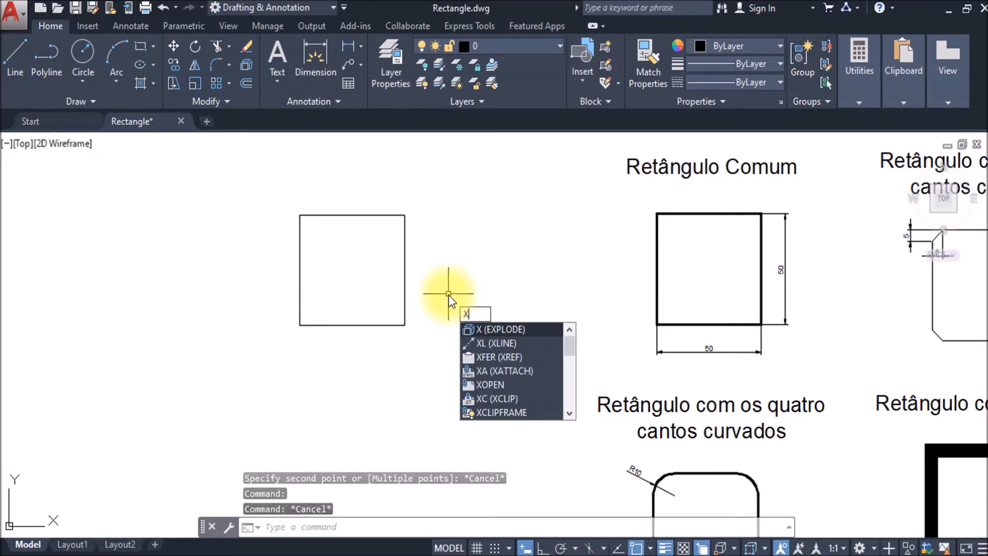
key(Return)
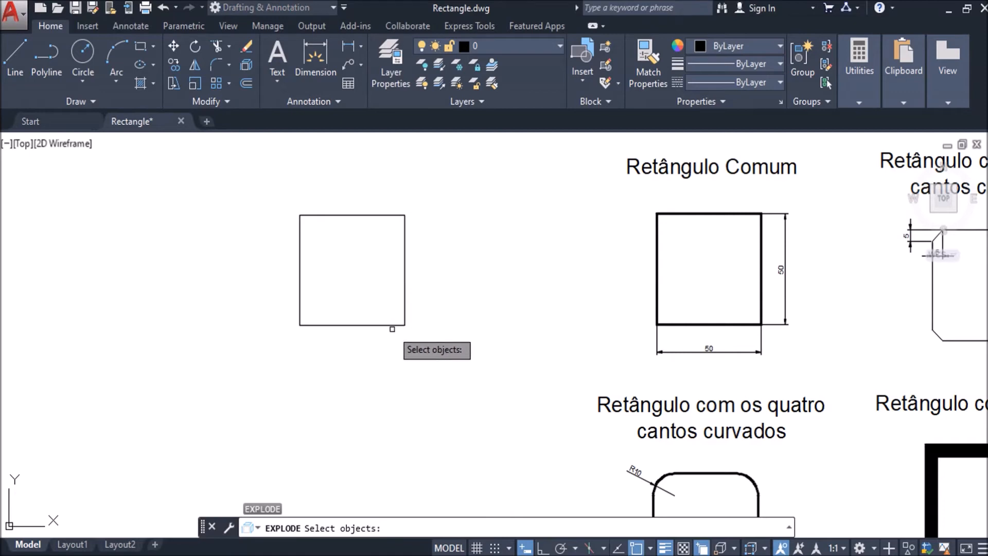
click(390, 324)
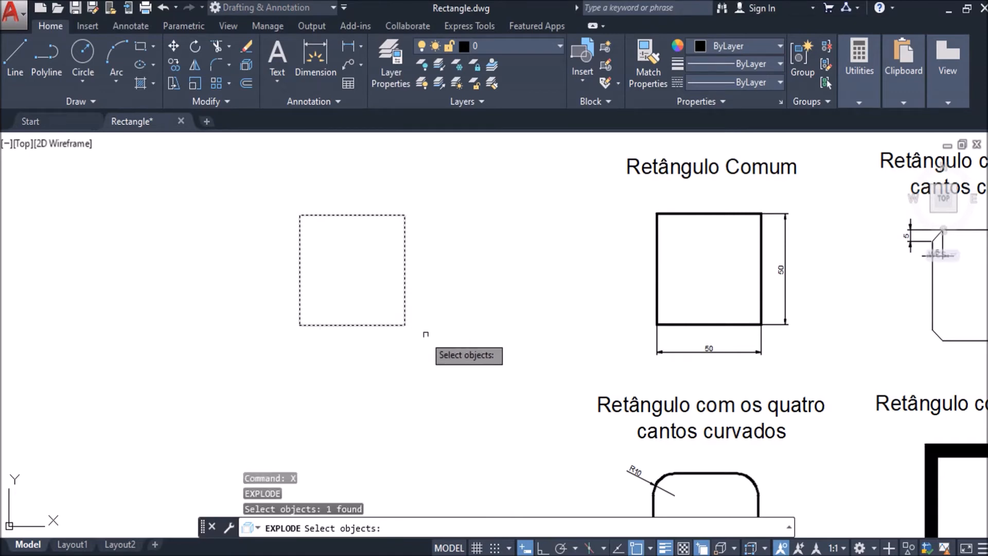
key(Return)
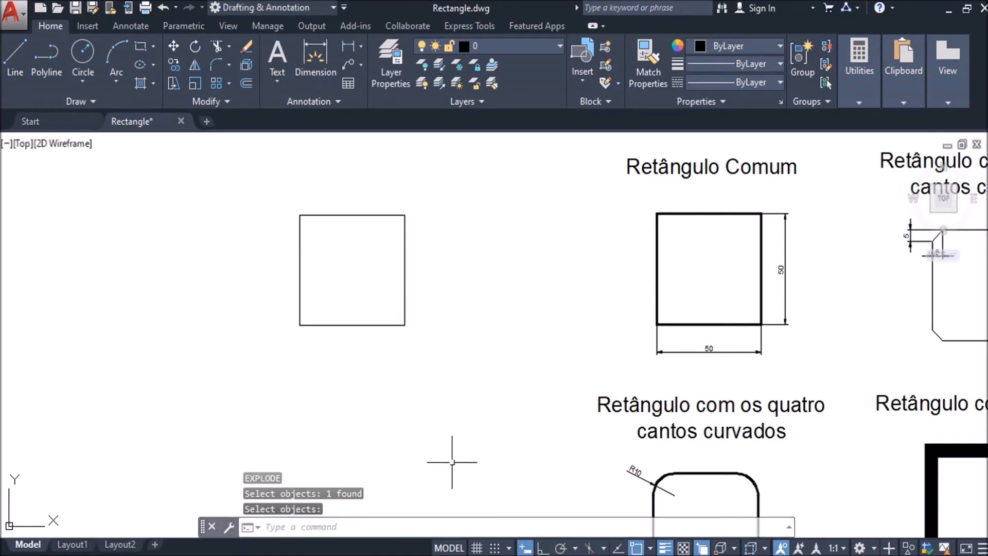
click(405, 297)
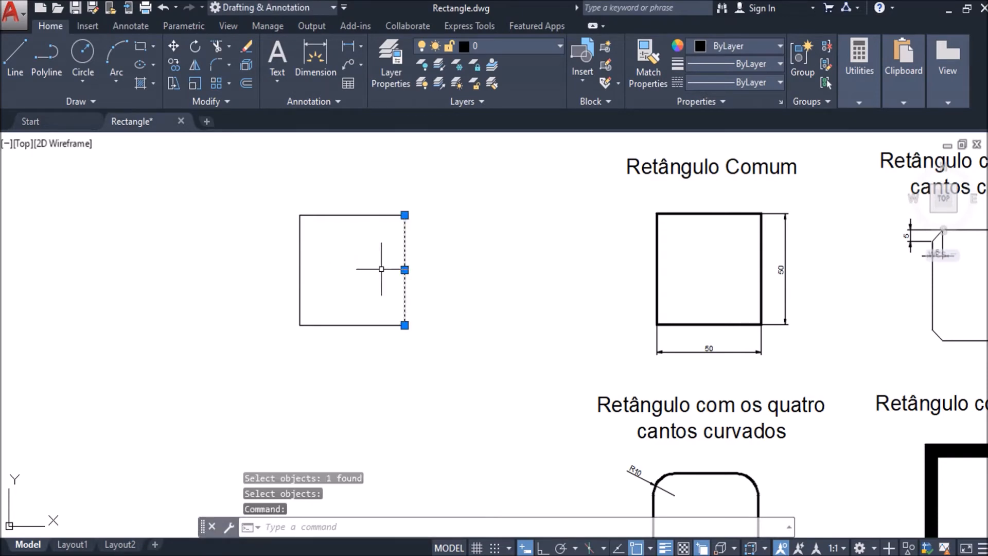
key(Escape)
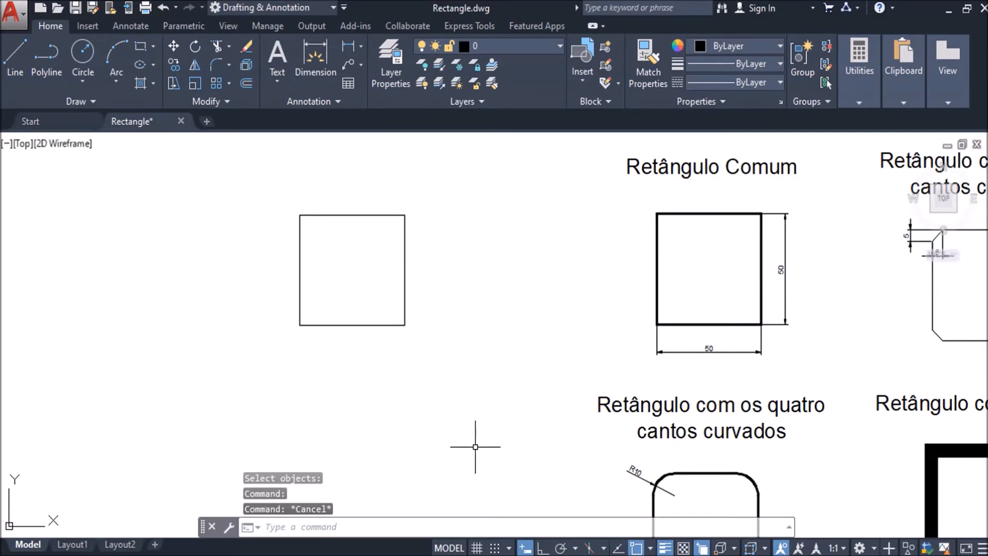
- Draw a 50 by 50 rectangle with a fillet radius of 10 below the exploded square, and select it
mouse_move(476, 447)
middle_down()
mouse_move(434, 342)
mouse_move(410, 310)
mouse_move(388, 322)
middle_up()
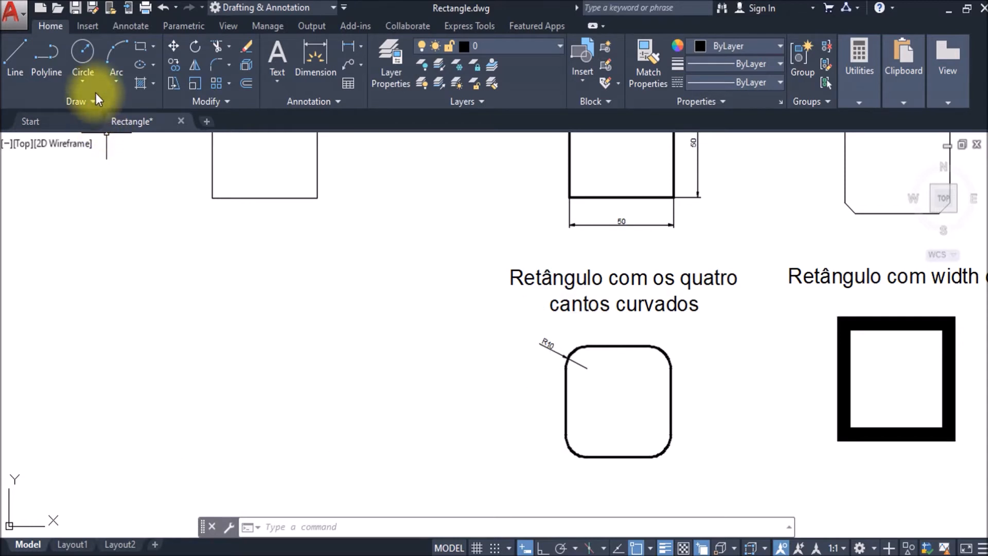
click(140, 47)
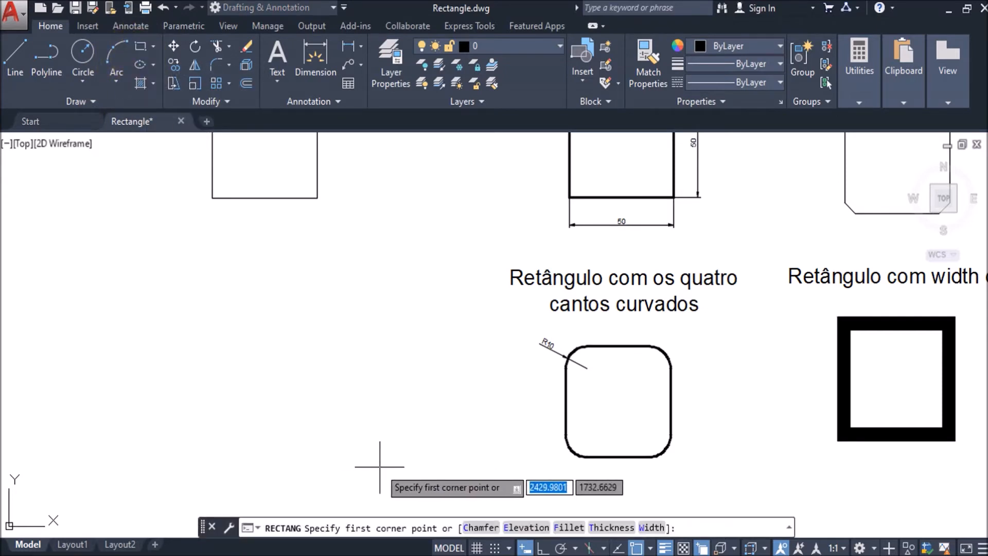
click(570, 528)
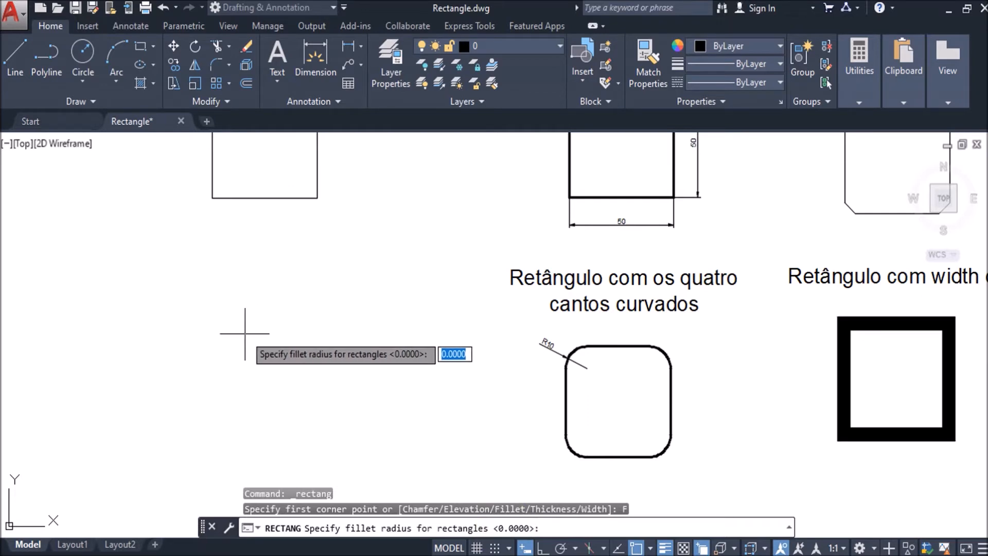
text(10)
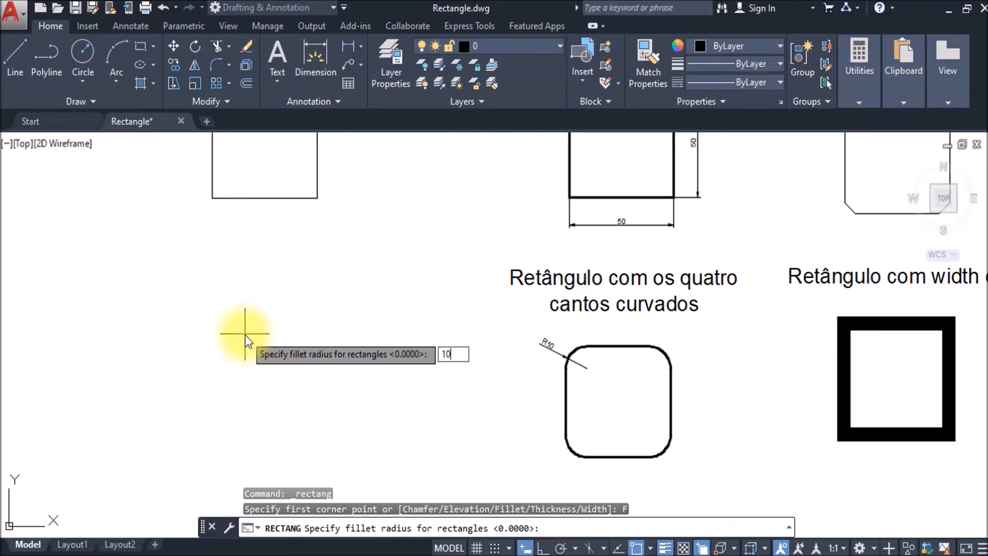
key(Return)
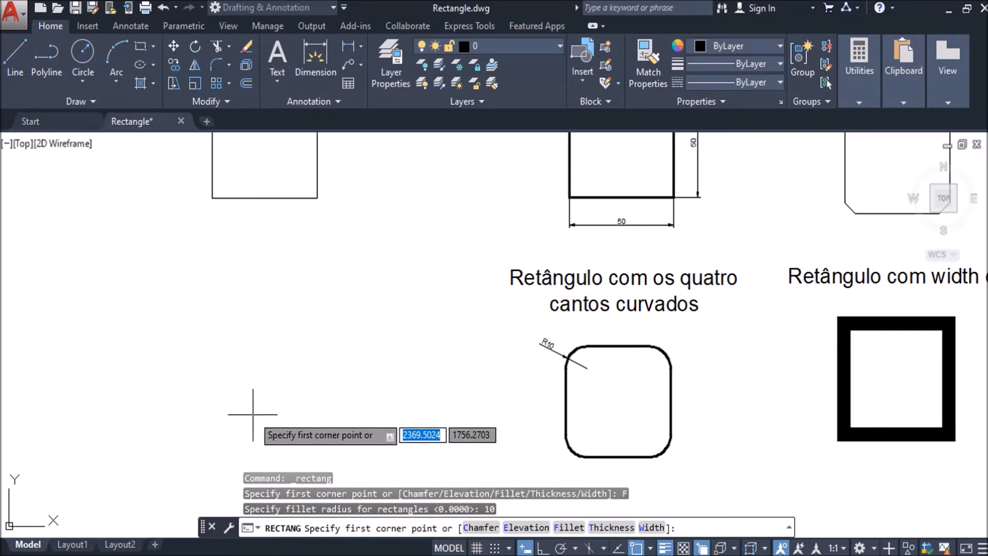
click(236, 421)
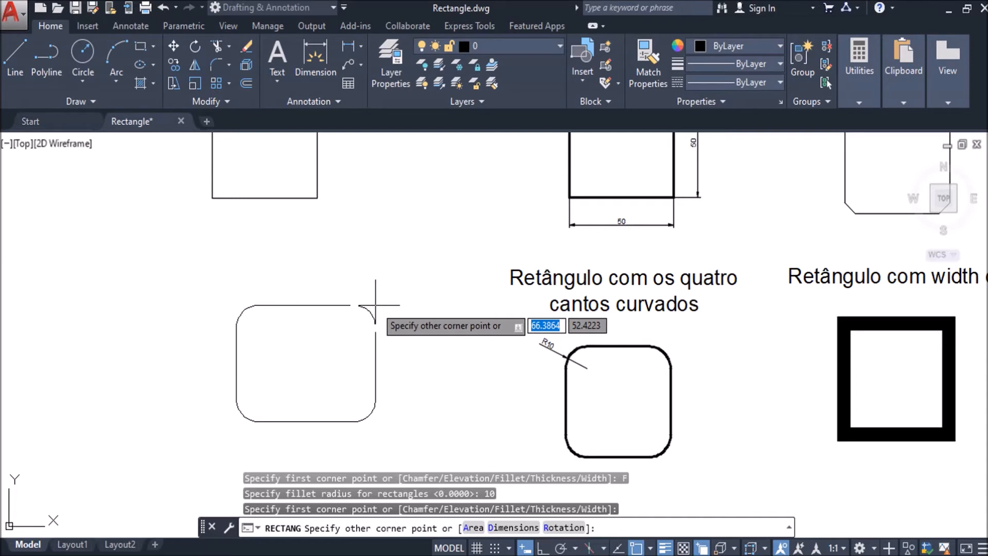
text(50)
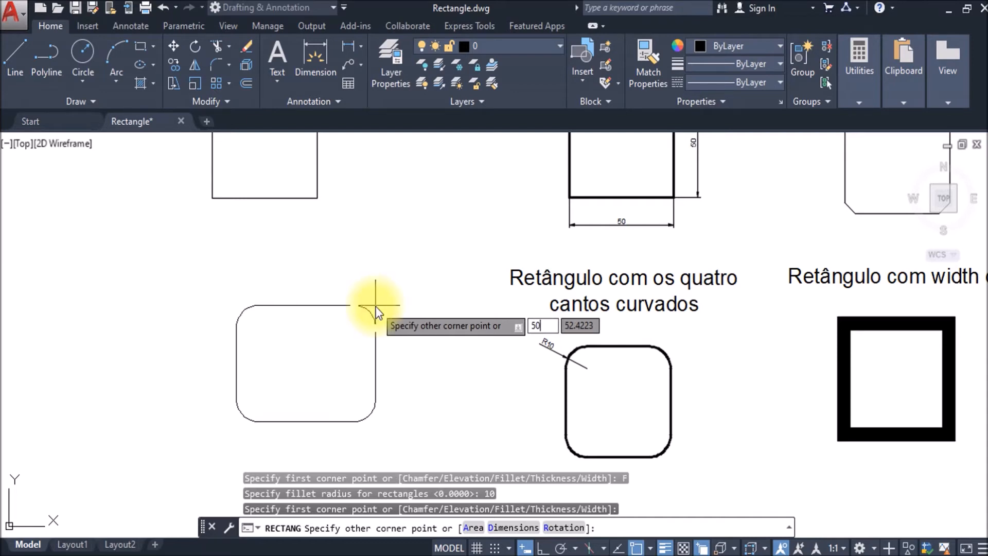
key(Tab)
text(50)
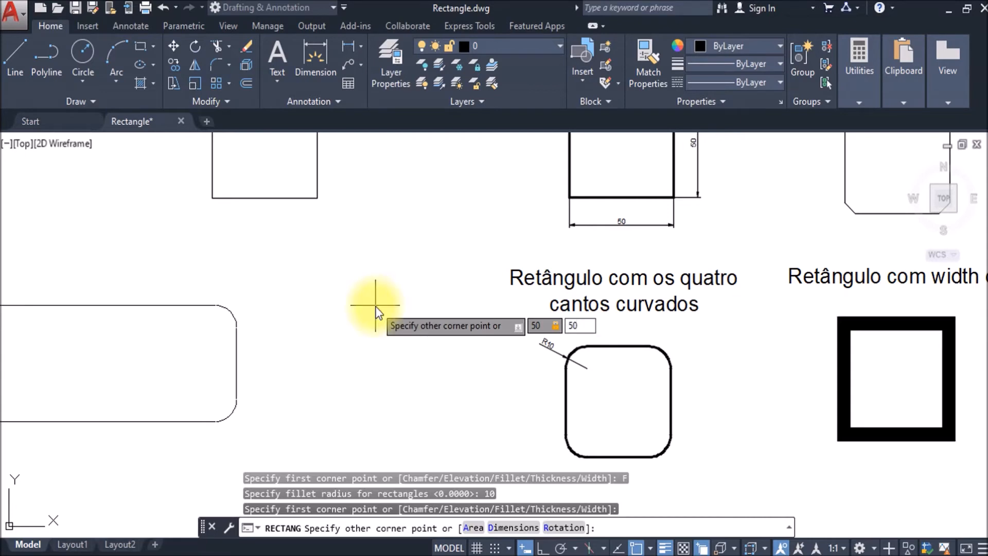
key(Return)
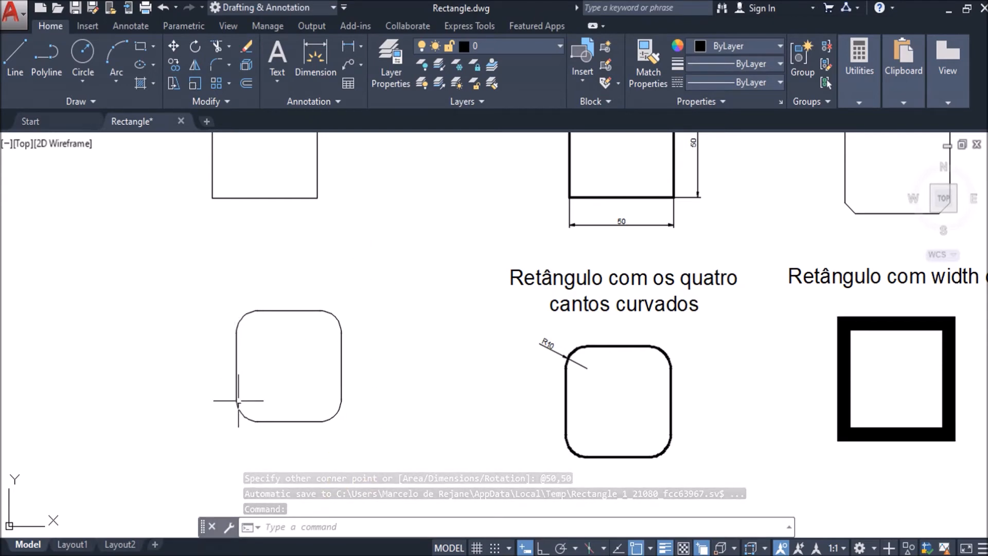
click(235, 381)
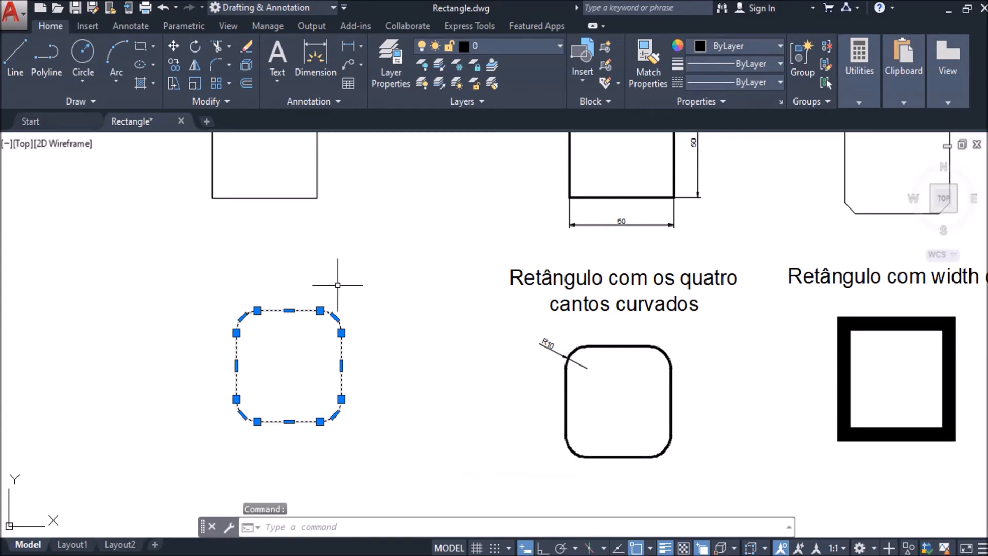
- Deselect the rounded square, start a new rectangle and reset the rectangle fillet radius to 0
key(Escape)
mouse_move(440, 262)
middle_down()
mouse_move(400, 335)
mouse_move(291, 379)
mouse_move(162, 367)
mouse_move(104, 335)
mouse_move(77, 353)
mouse_move(69, 381)
mouse_move(9, 391)
middle_up()
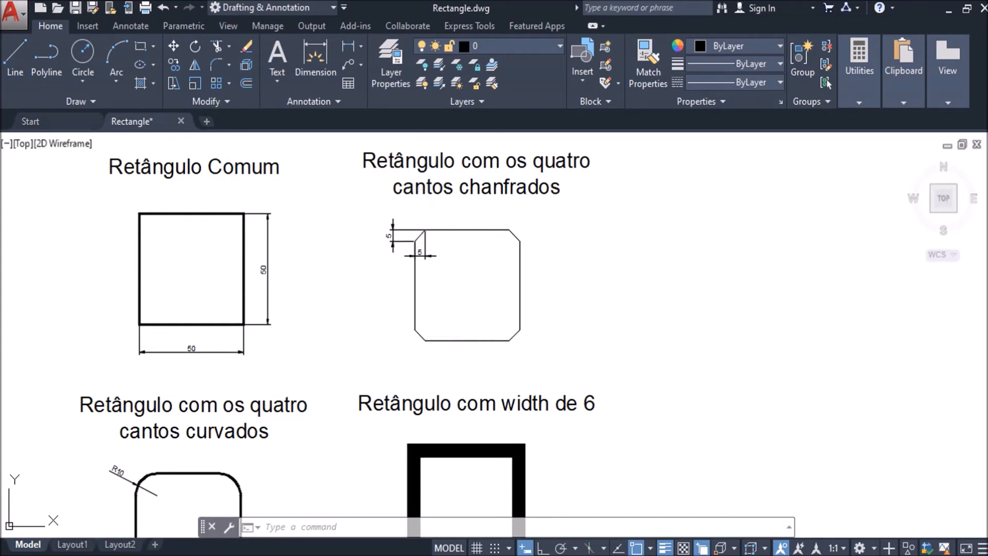
scroll(419, 239, up, 2)
middle_drag(415, 247, 374, 257)
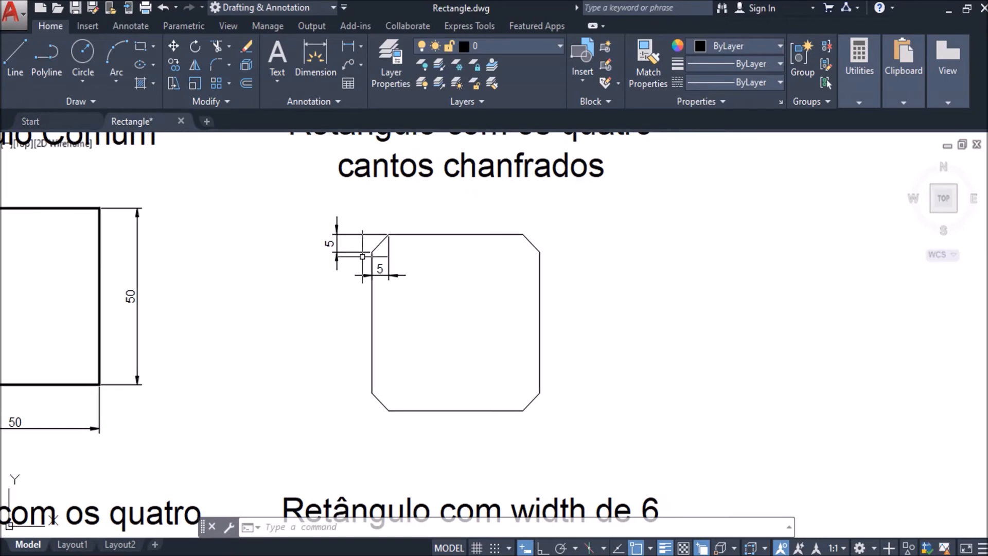
middle_drag(432, 304, 392, 319)
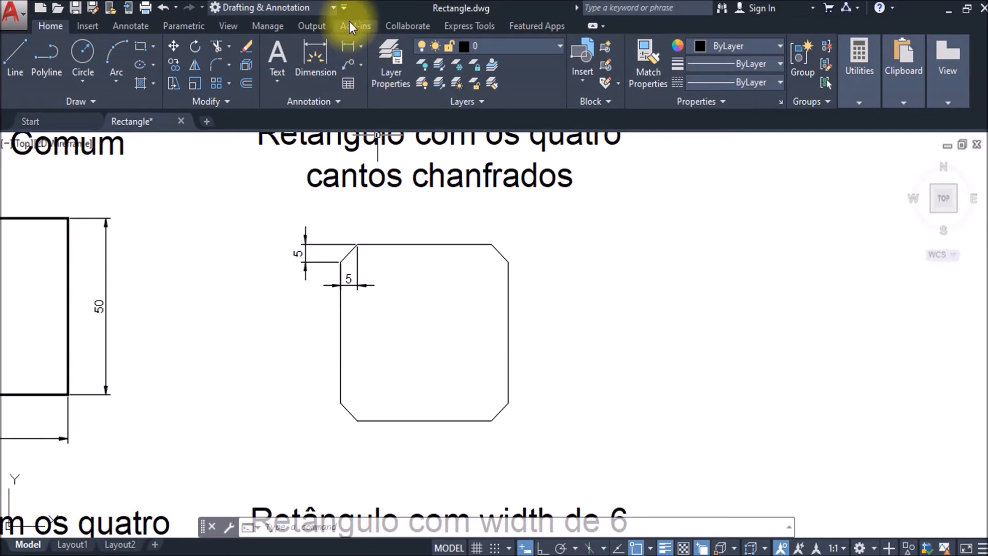
click(138, 47)
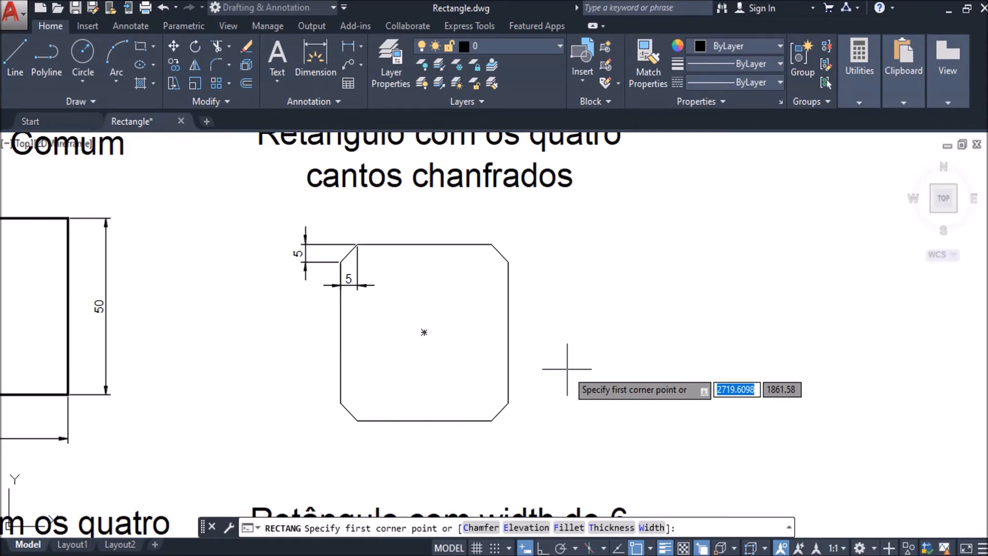
click(569, 528)
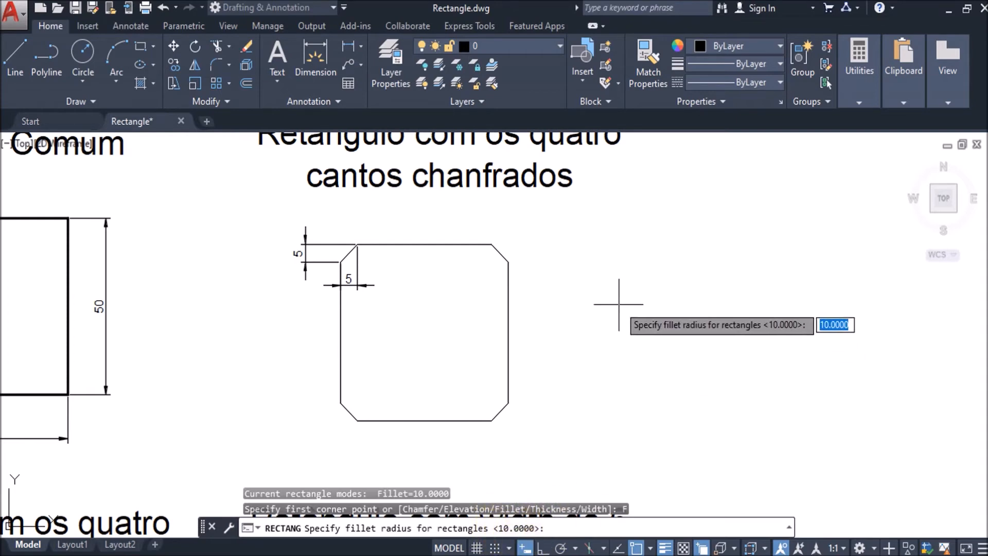
text(0)
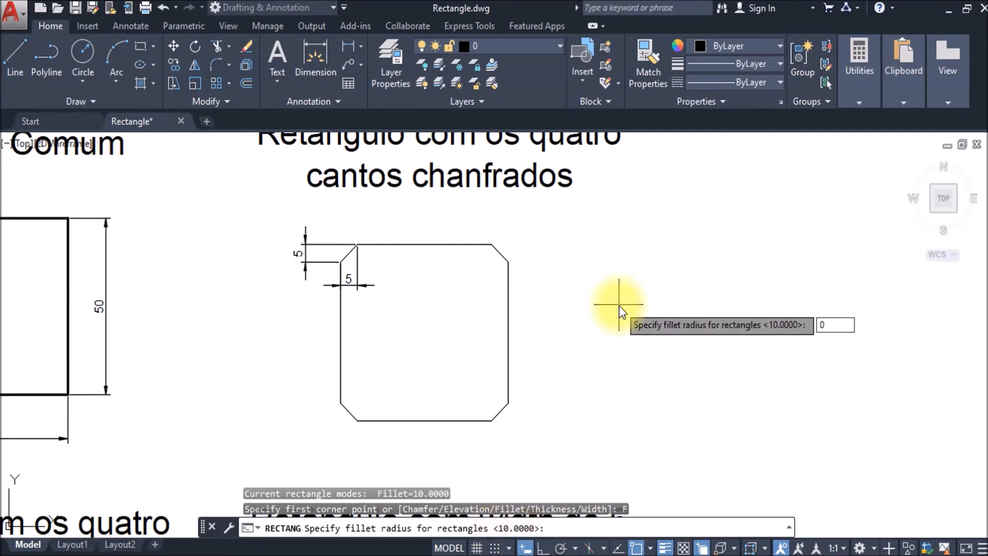
key(Return)
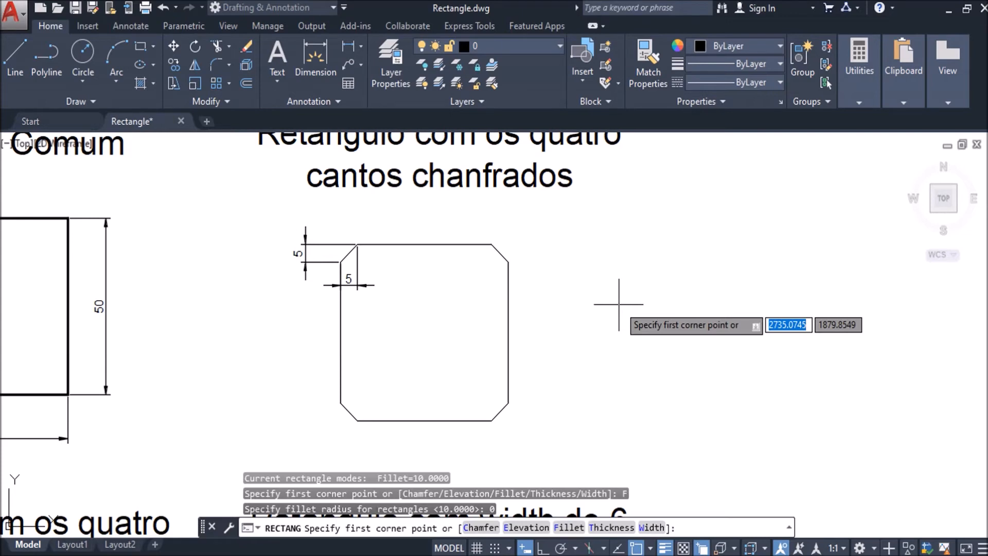
- Draw a 50 by 50 rectangle with both chamfer distances set to 5 beside the "Retângulo com os quatro cantos chanfrados" example
click(480, 530)
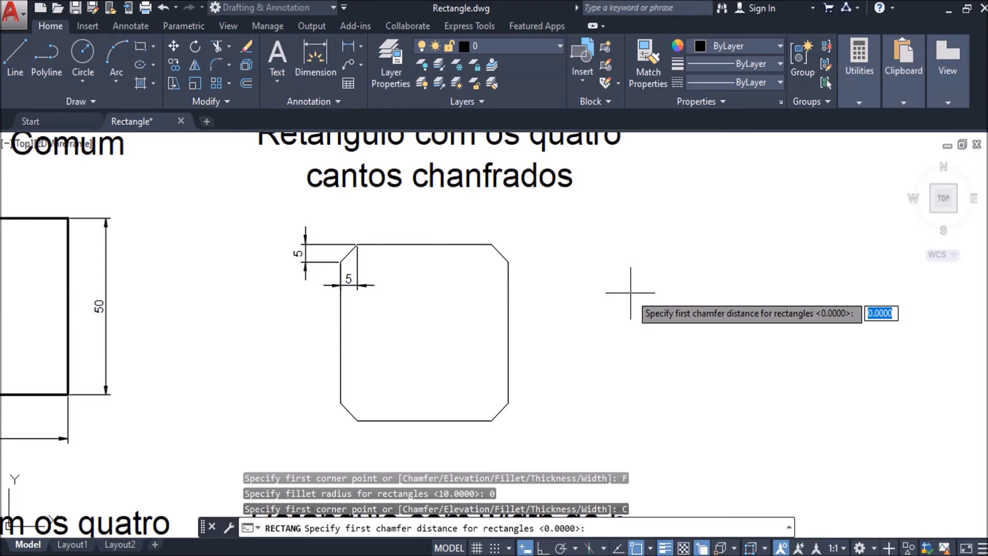
text(5)
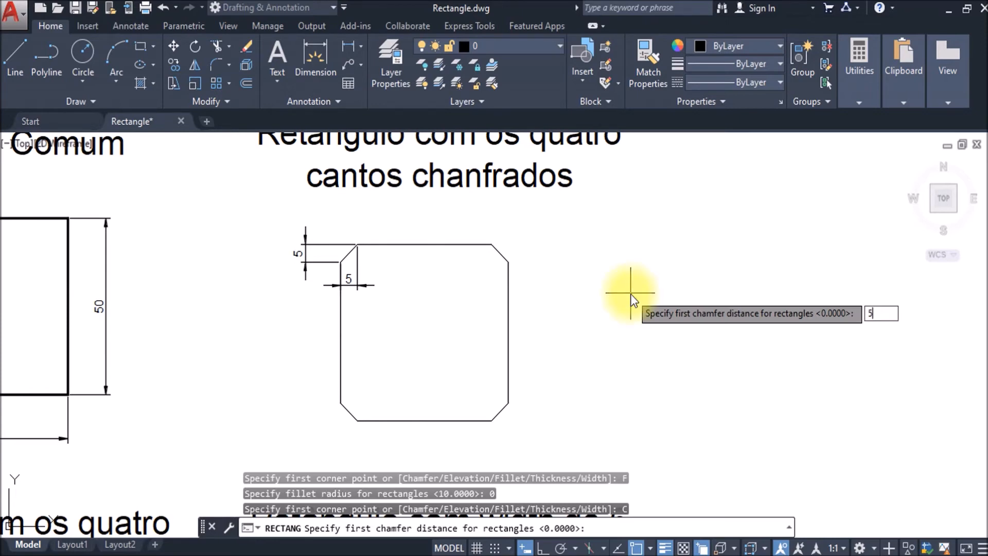
key(Return)
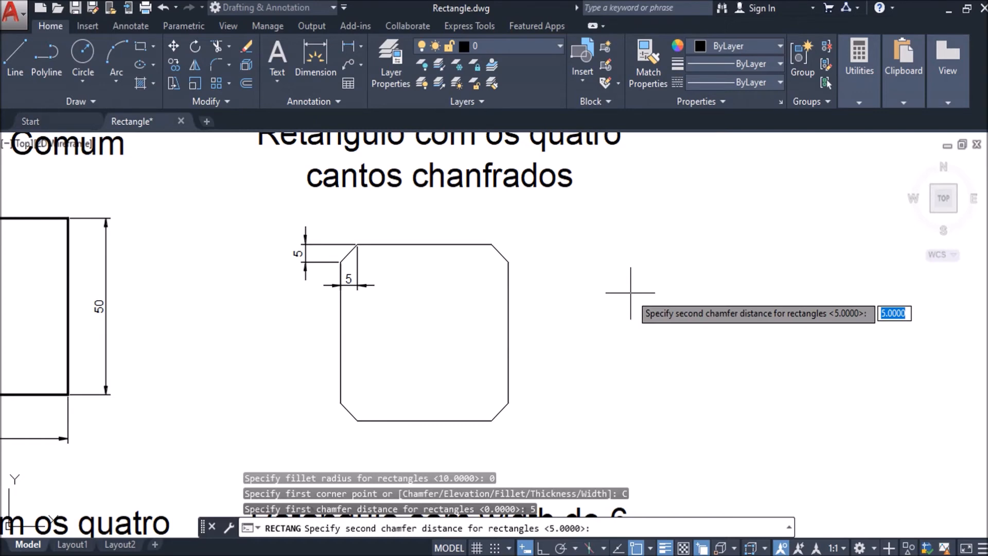
key(Return)
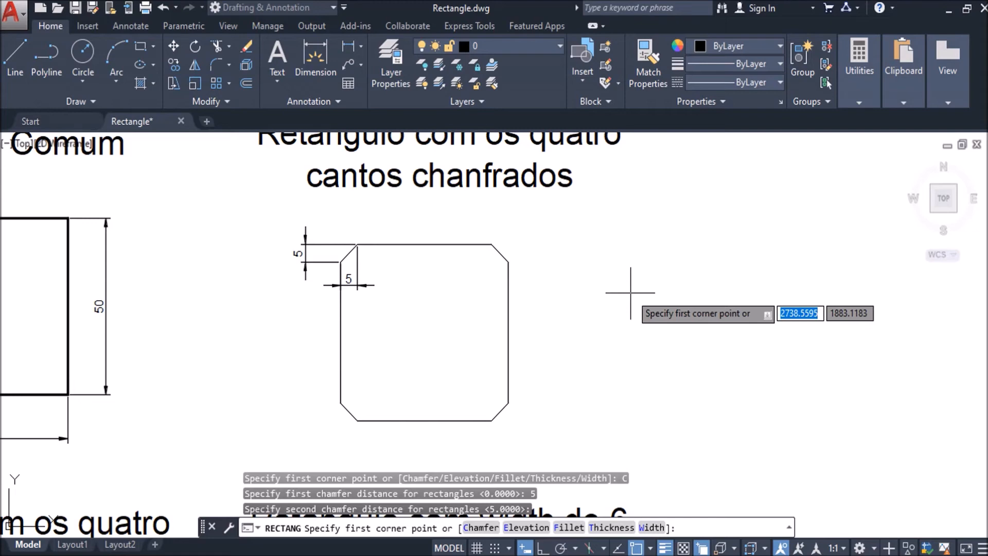
click(588, 411)
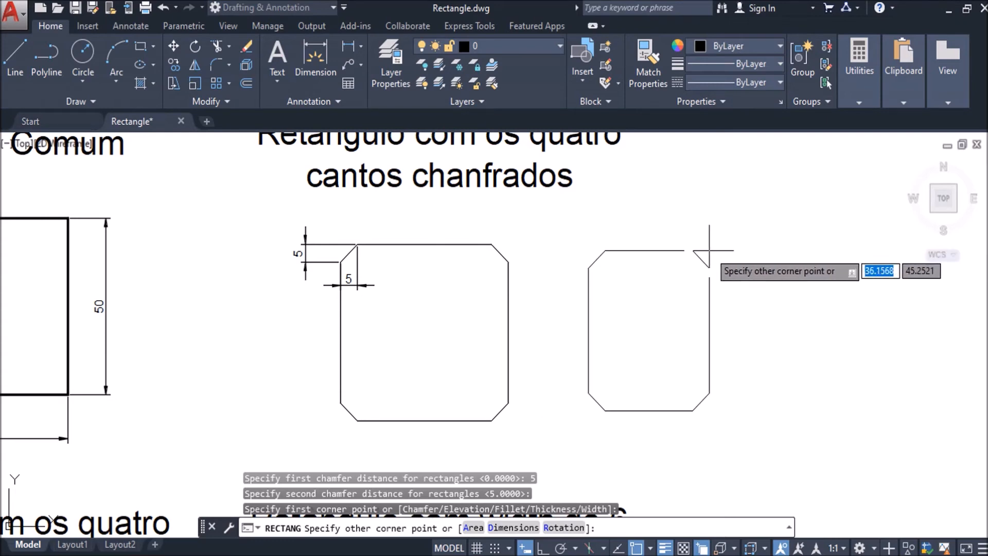
text(5)
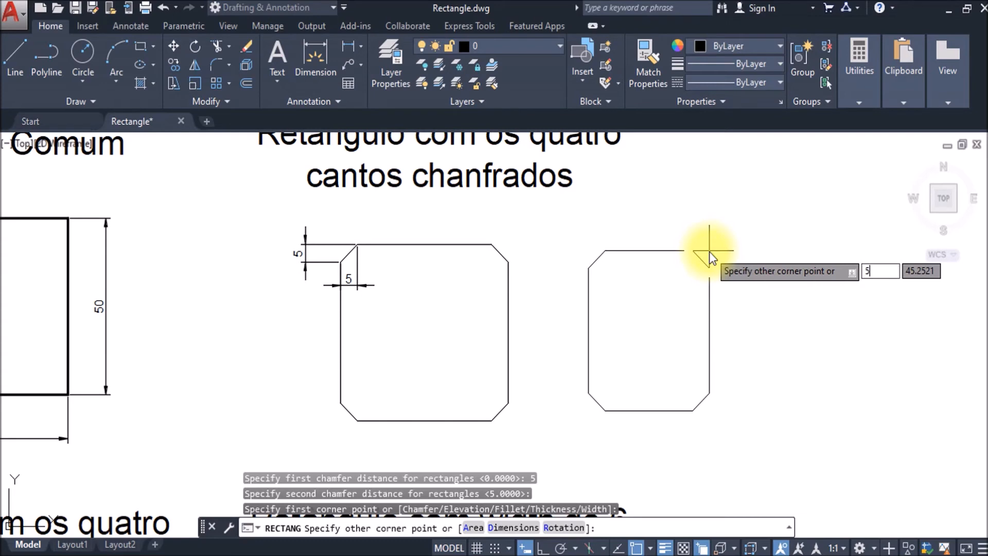
text(0)
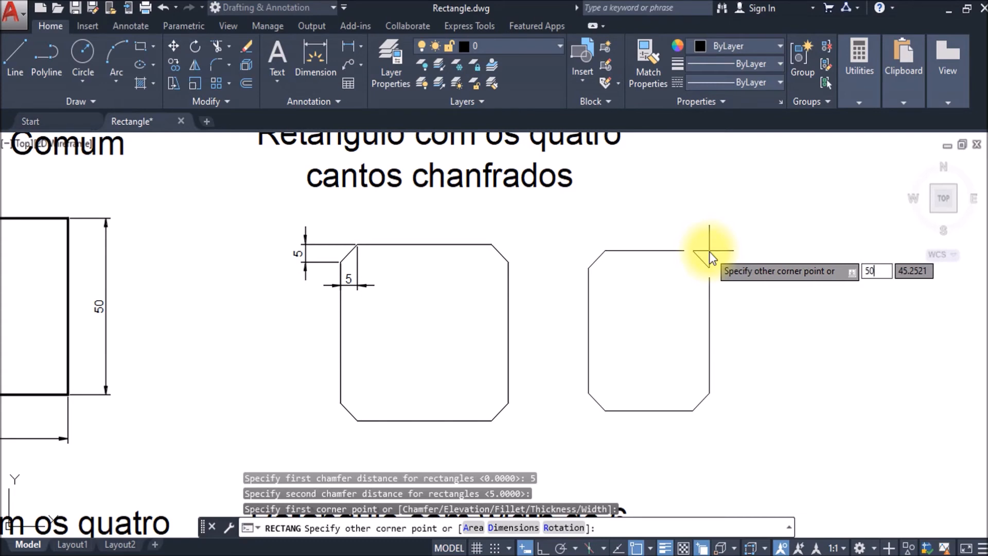
key(Tab)
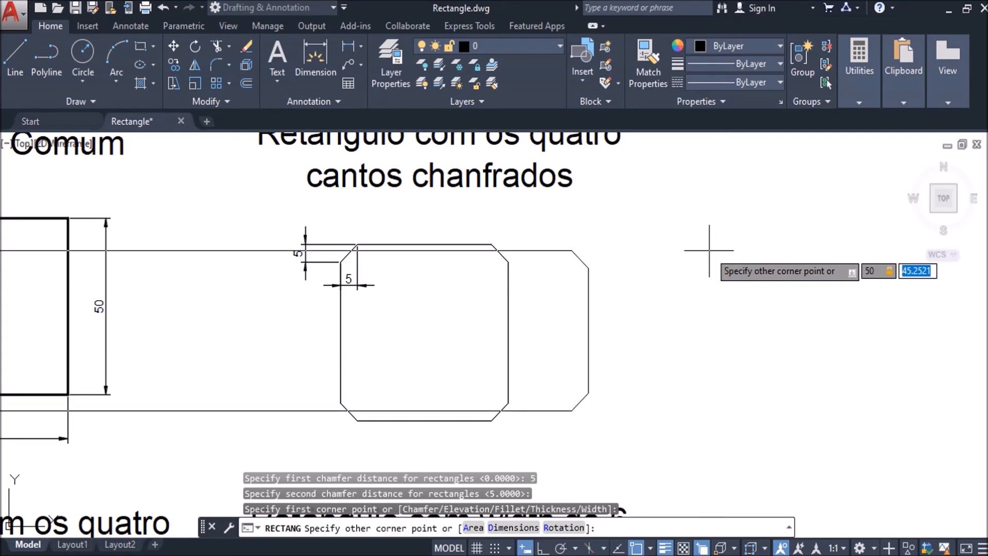
text(50)
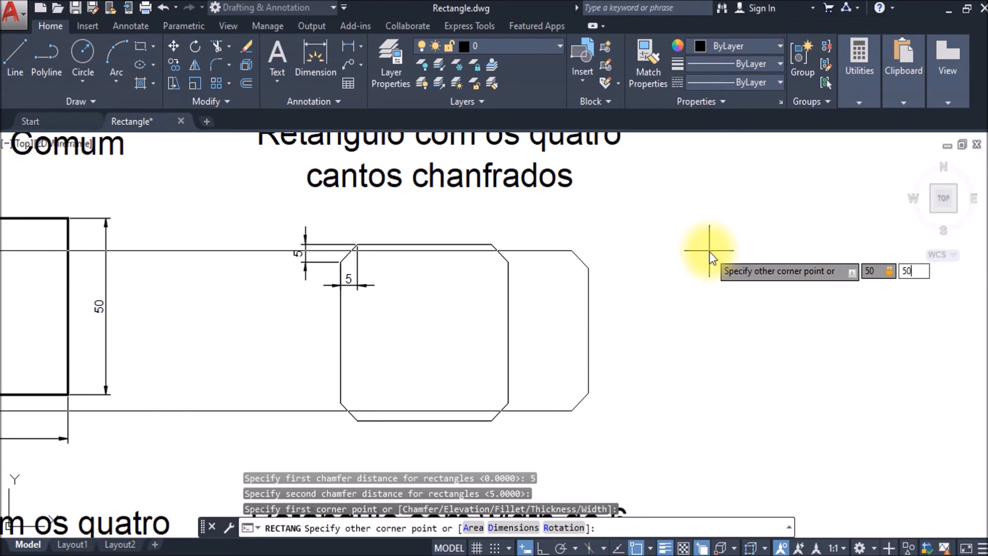
key(Return)
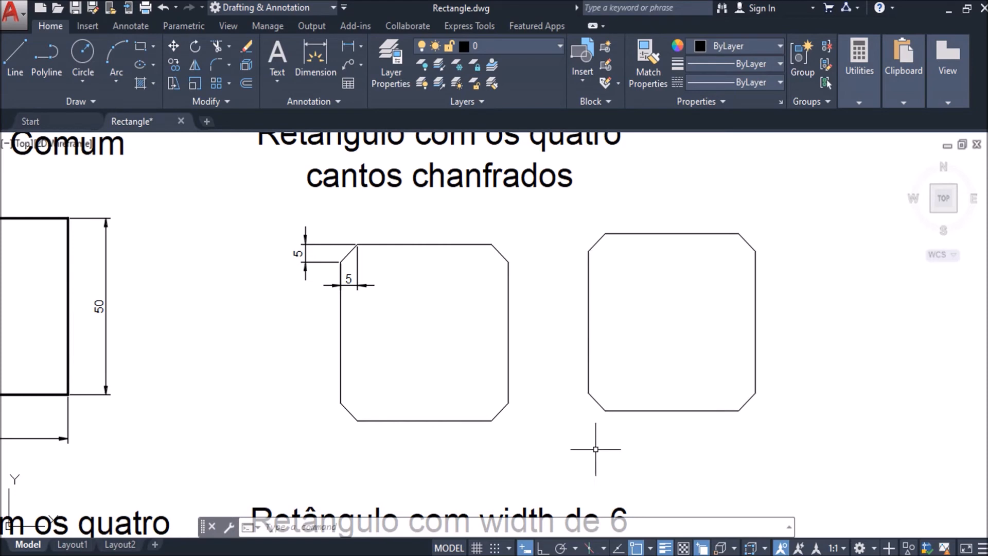
- Start another rectangle for the "Retângulo com width de 6" example and reset both chamfer distances to 0
middle_drag(592, 449, 604, 304)
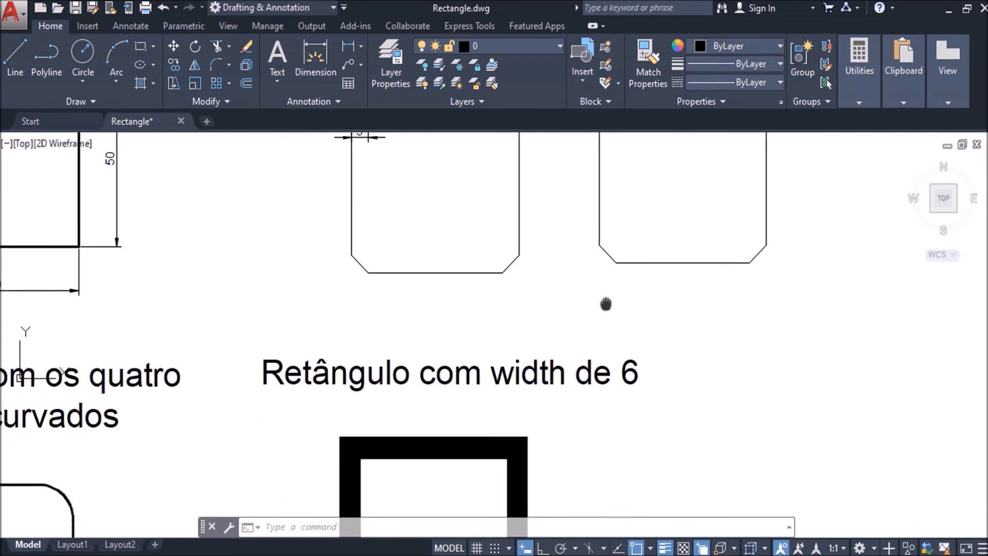
mouse_move(609, 407)
middle_down()
mouse_move(595, 252)
mouse_move(572, 248)
middle_up()
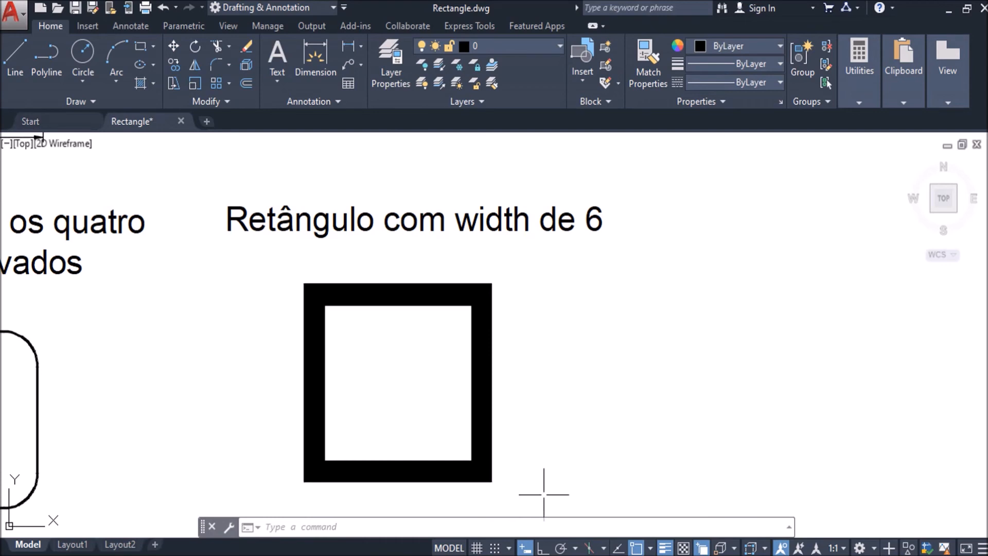
middle_drag(633, 369, 578, 342)
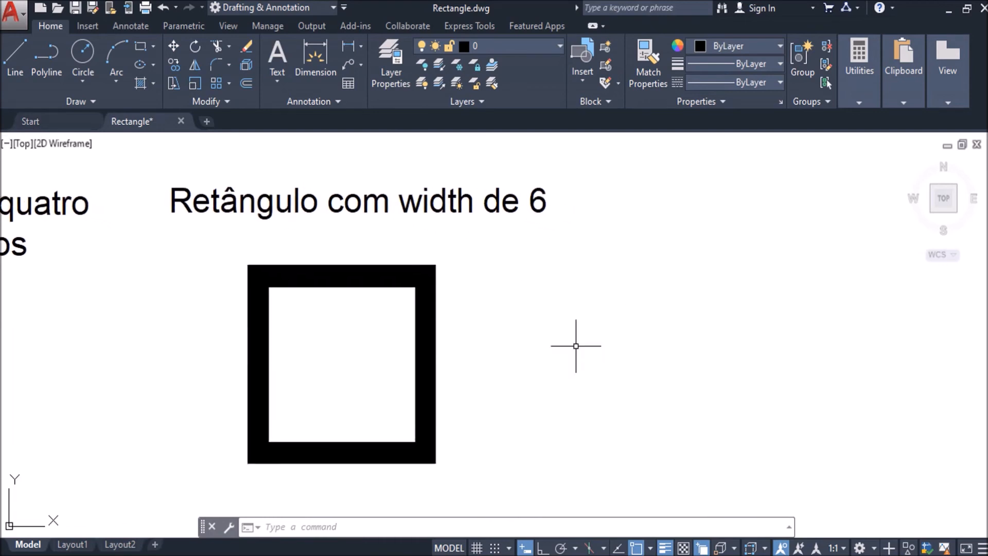
click(140, 46)
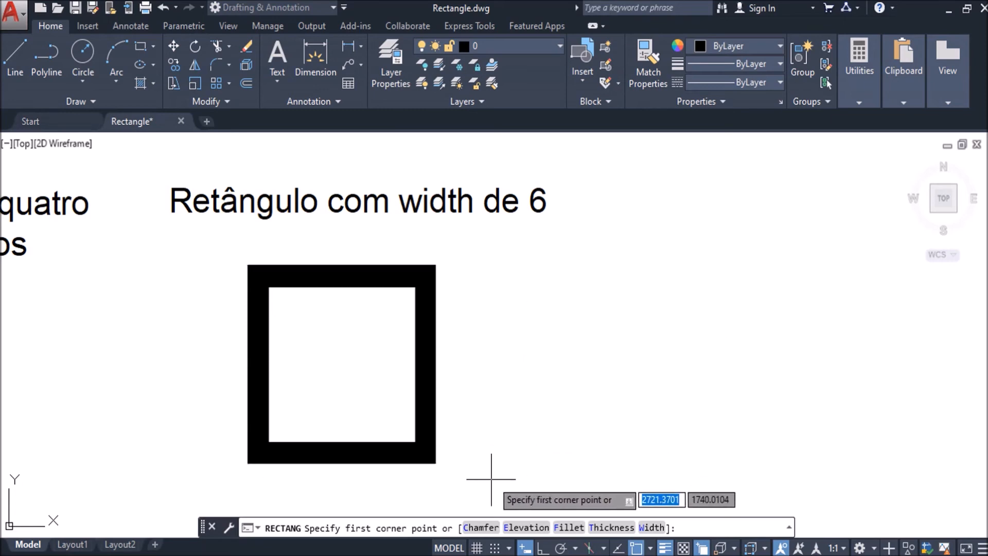
click(482, 527)
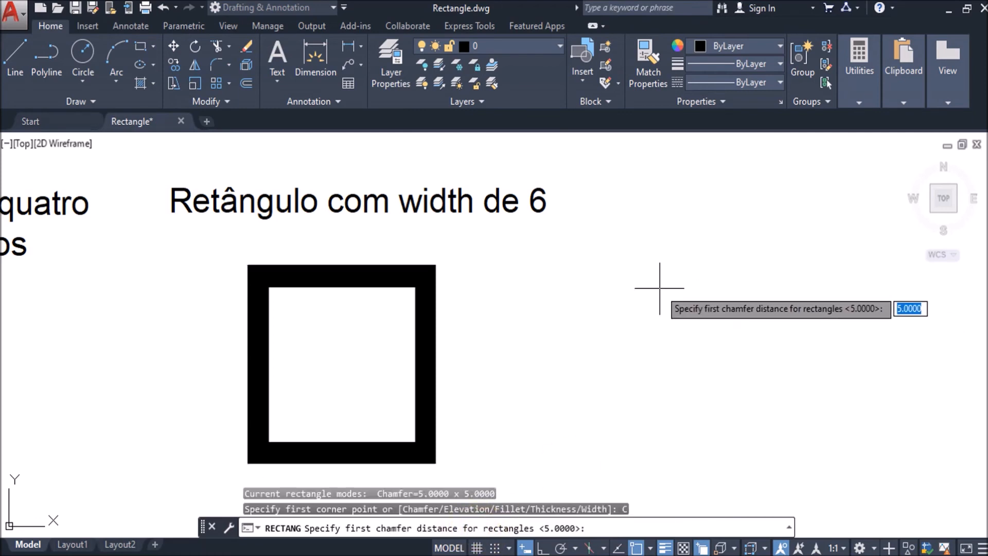
text(0)
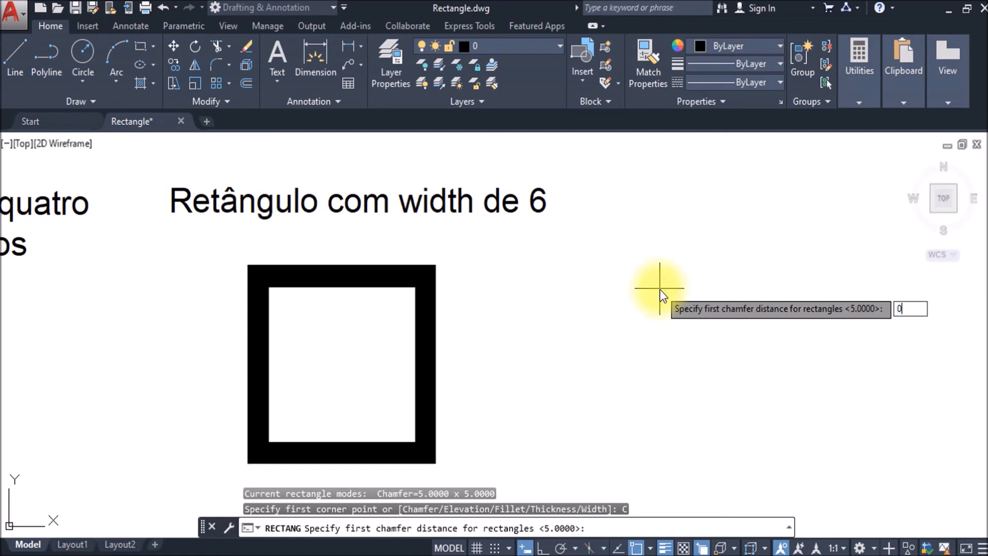
key(Return)
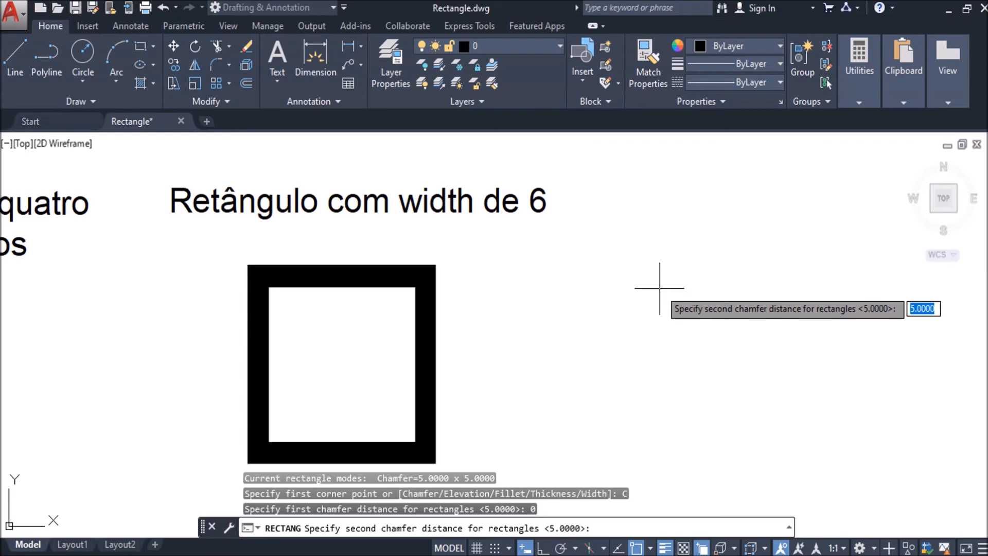
text(0)
key(Return)
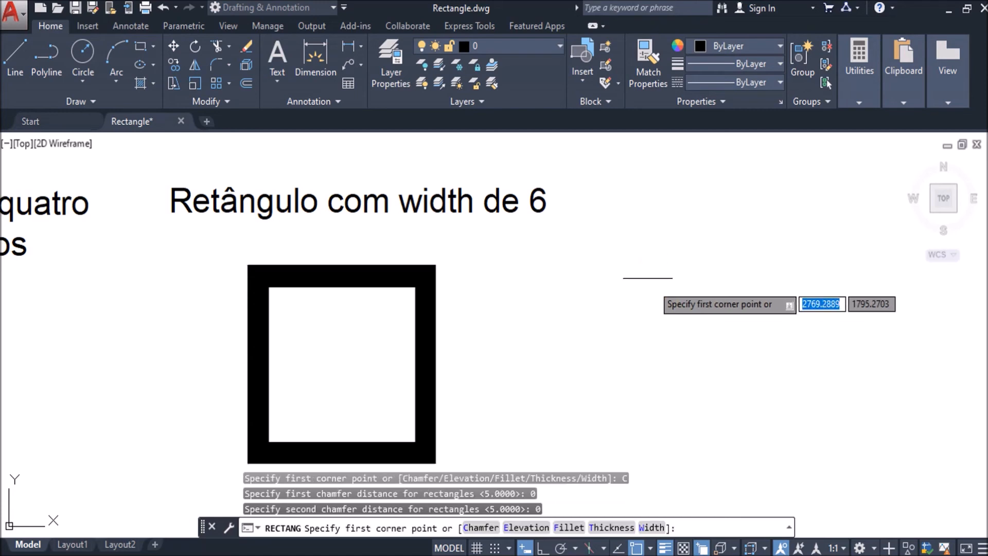
- Draw a 50 by 50 rectangle with a line width of 6 beside the "Retângulo com width de 6" example
click(651, 529)
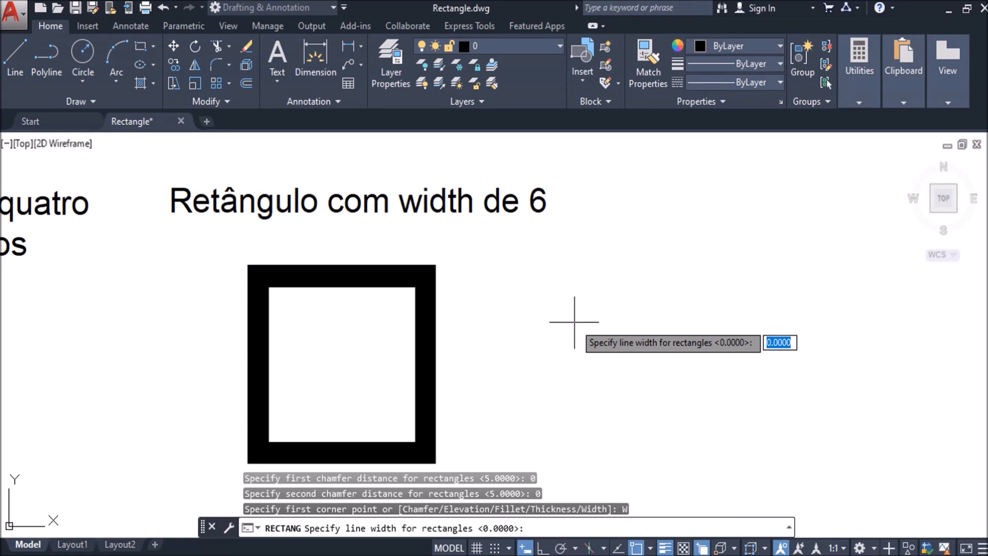
text(6)
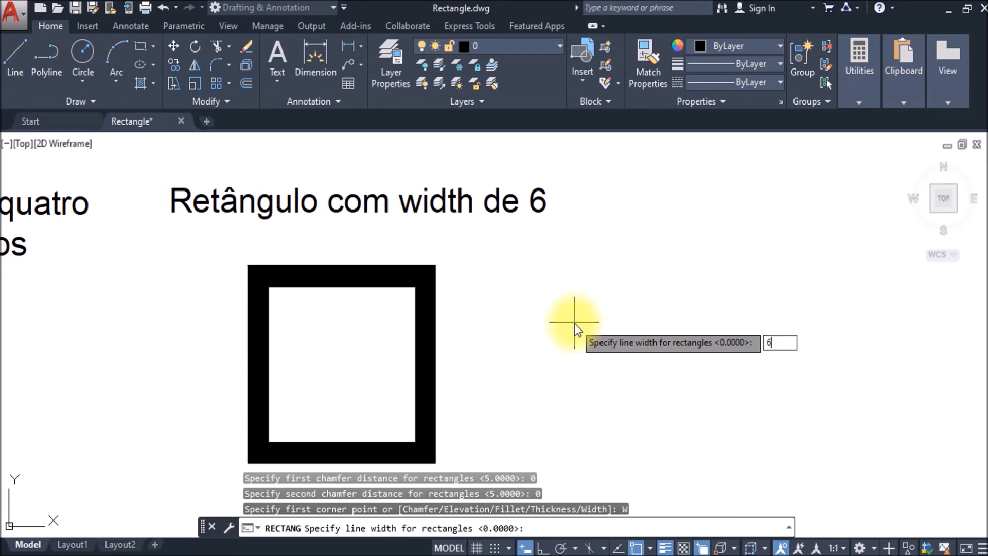
key(Return)
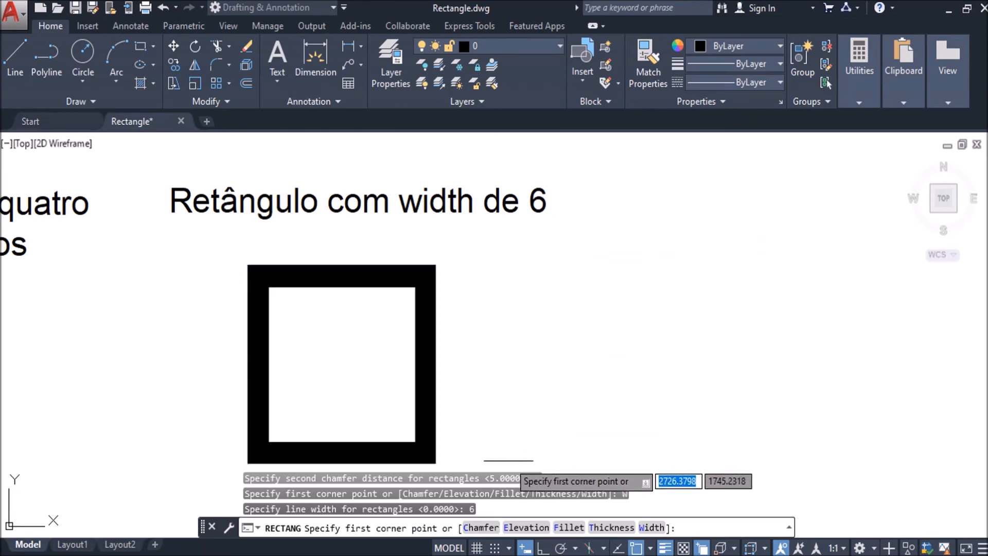
click(509, 461)
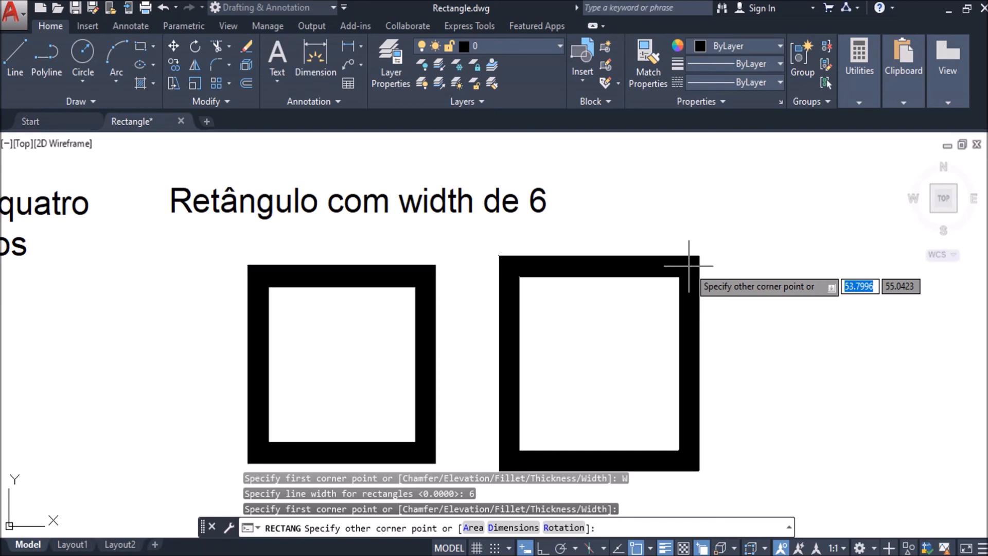
text(50)
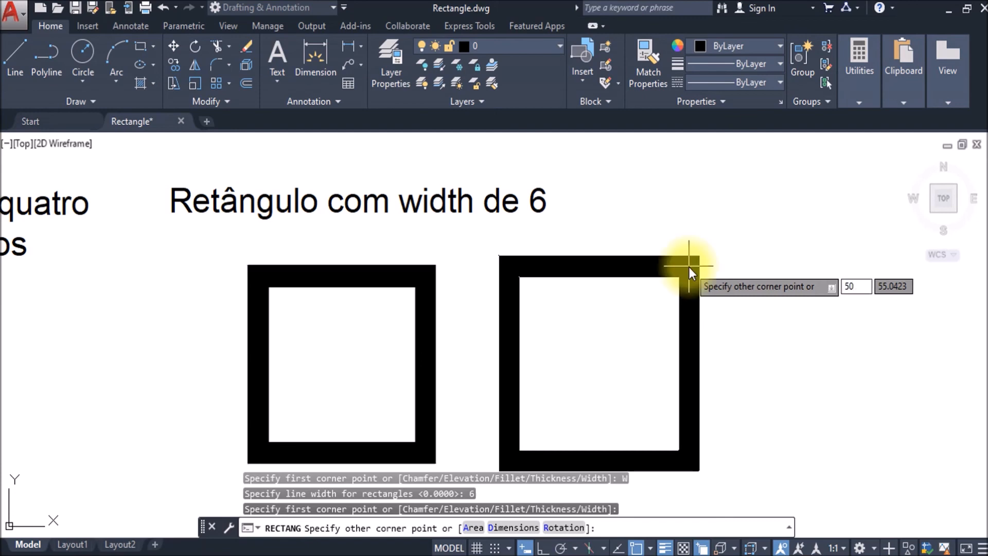
key(Tab)
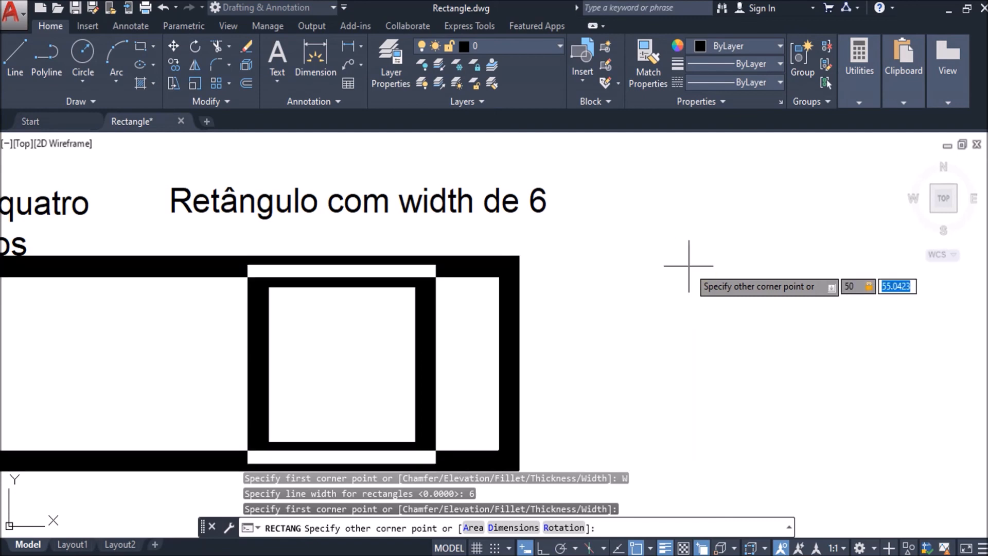
text(50)
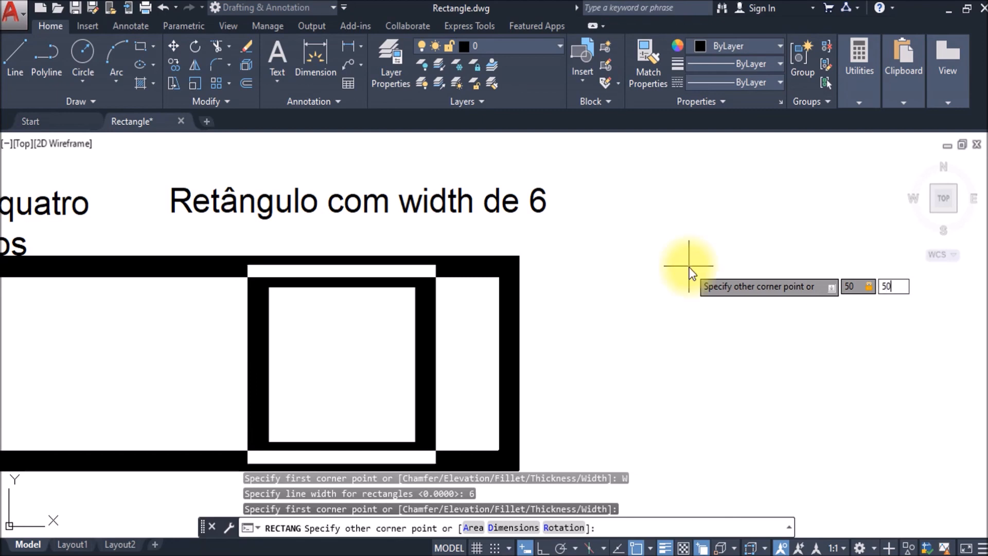
key(Return)
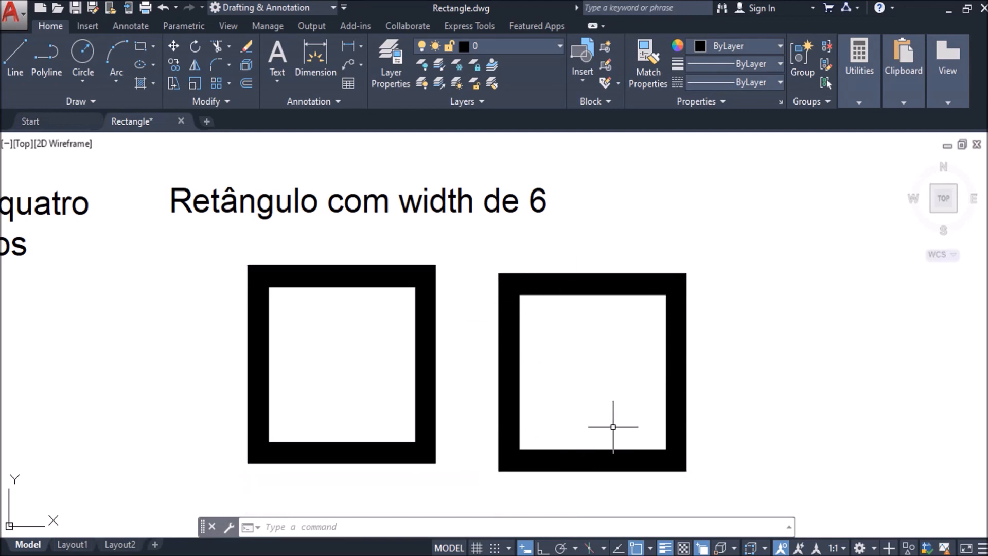
scroll(609, 386, down, 4)
mouse_move(610, 387)
middle_down()
mouse_move(634, 430)
mouse_move(612, 445)
middle_up()
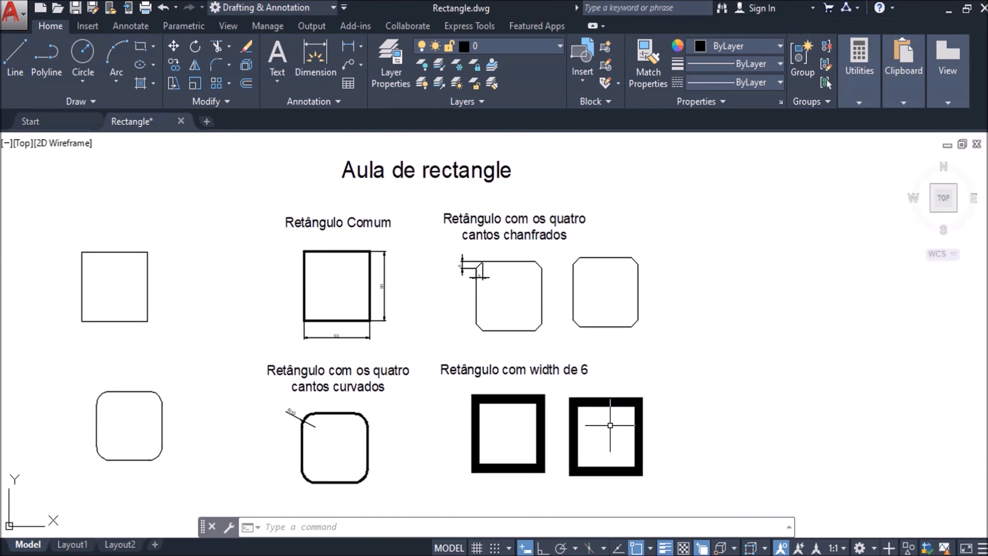